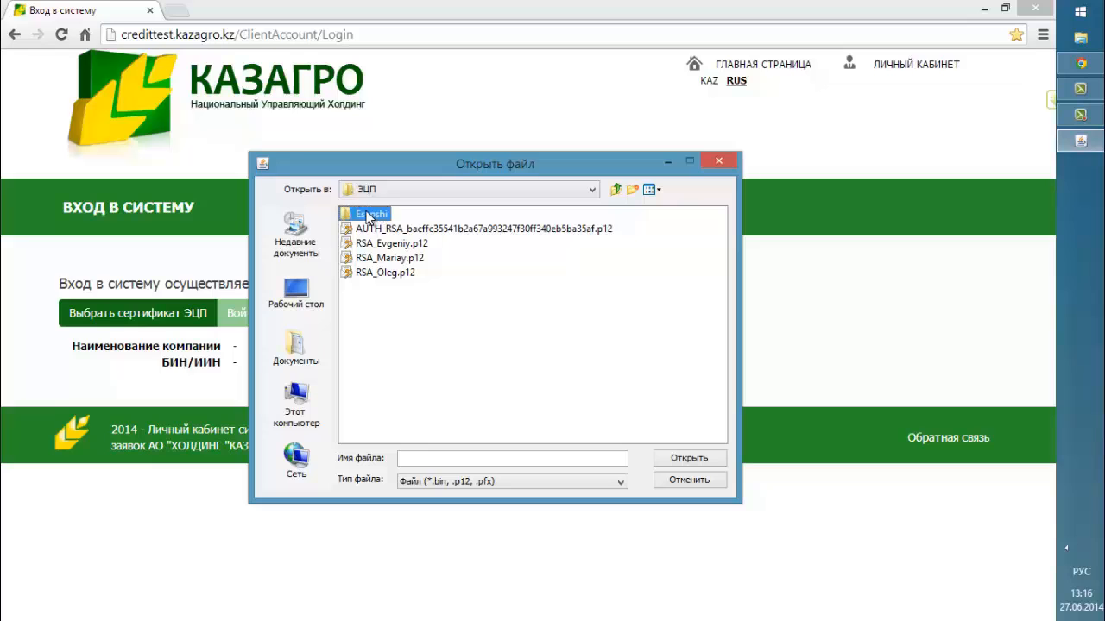
# Select the signature certificate from the Esepshi folder, enter the certificate password and log in to the account
pyautogui.doubleClick(369, 214)
pyautogui.doubleClick(371, 216)
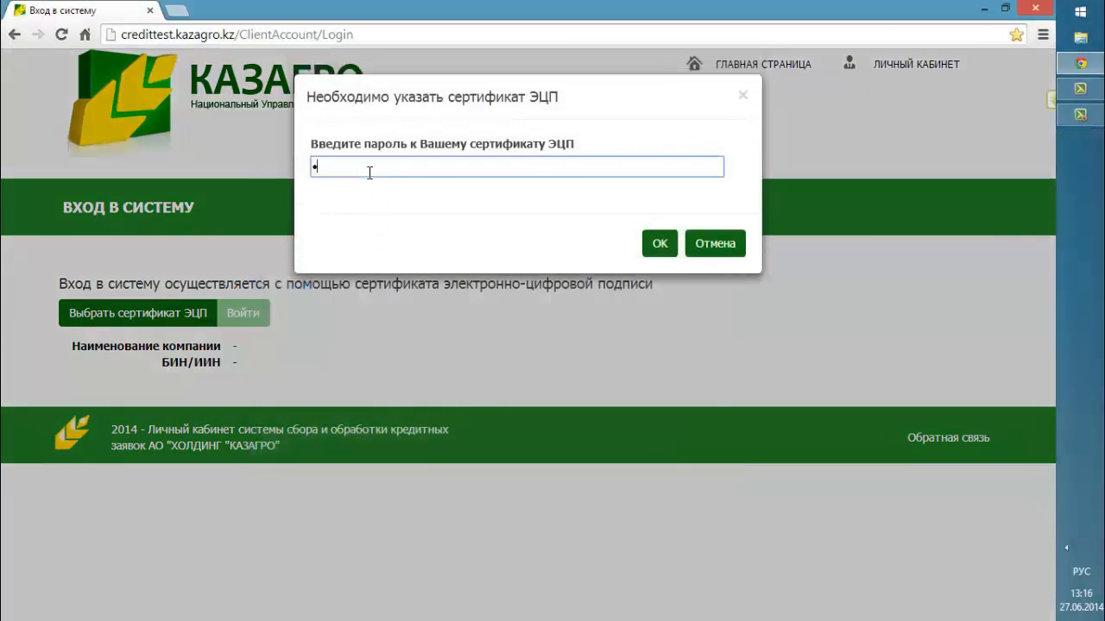
pyautogui.click(661, 244)
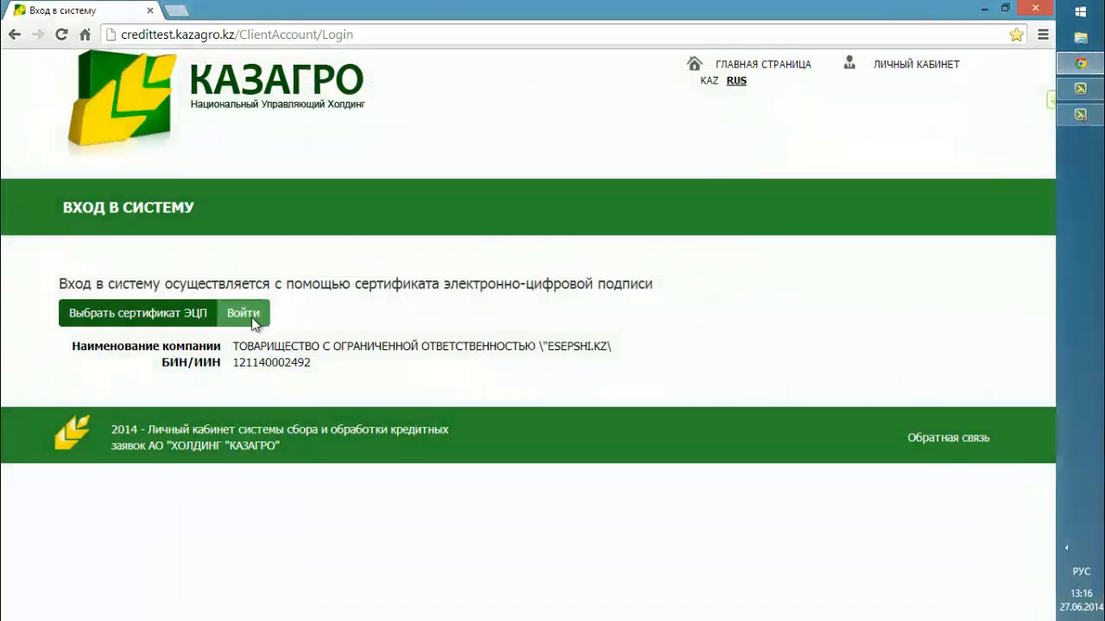
pyautogui.click(243, 313)
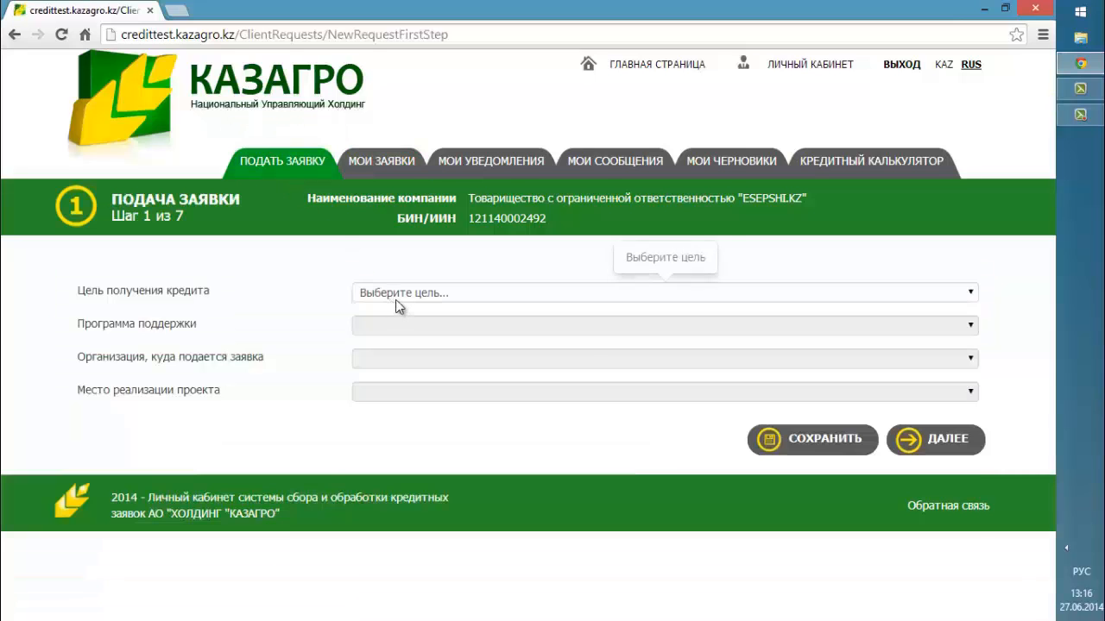
# Set the loan purpose to "Проведение весенне-полевых и уборочных работ" and the support program to "Егінжай"
pyautogui.click(395, 296)
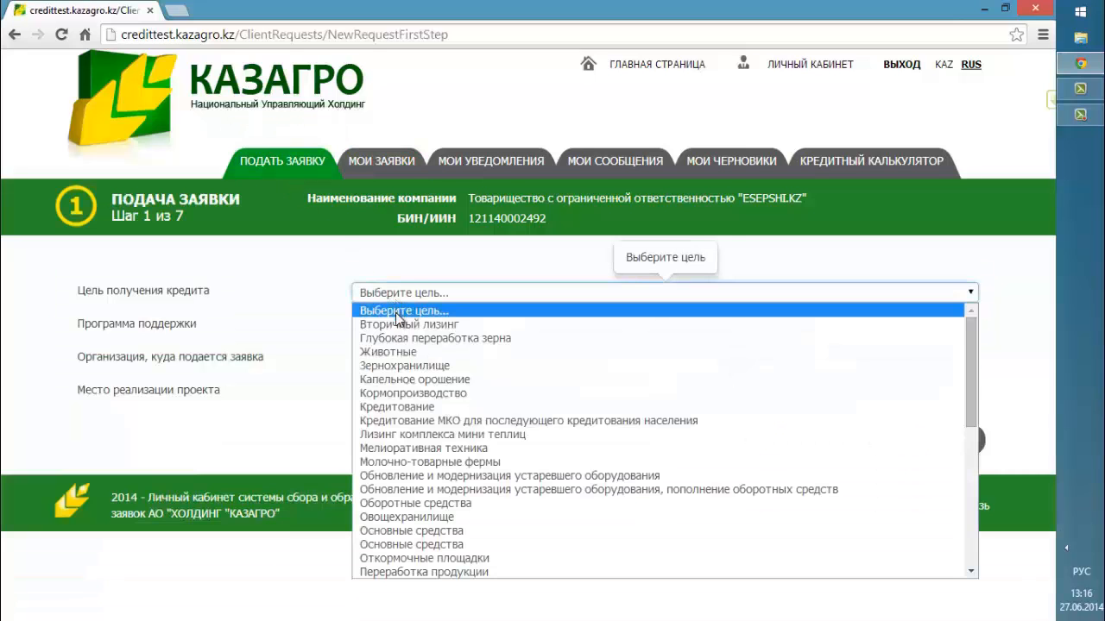
pyautogui.scroll(-4, 422, 471)
pyautogui.click(424, 442)
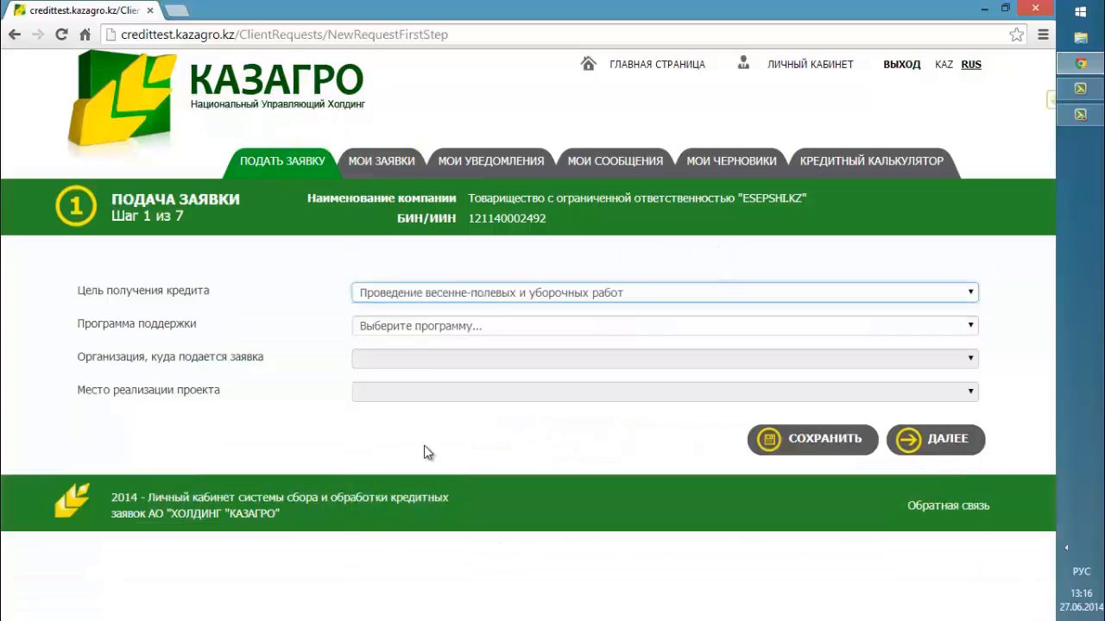
pyautogui.click(423, 327)
pyautogui.click(423, 352)
# Choose АО "Фонд финансовой поддержки сельского хозяйства" as the receiving organization and select the project location
pyautogui.click(421, 359)
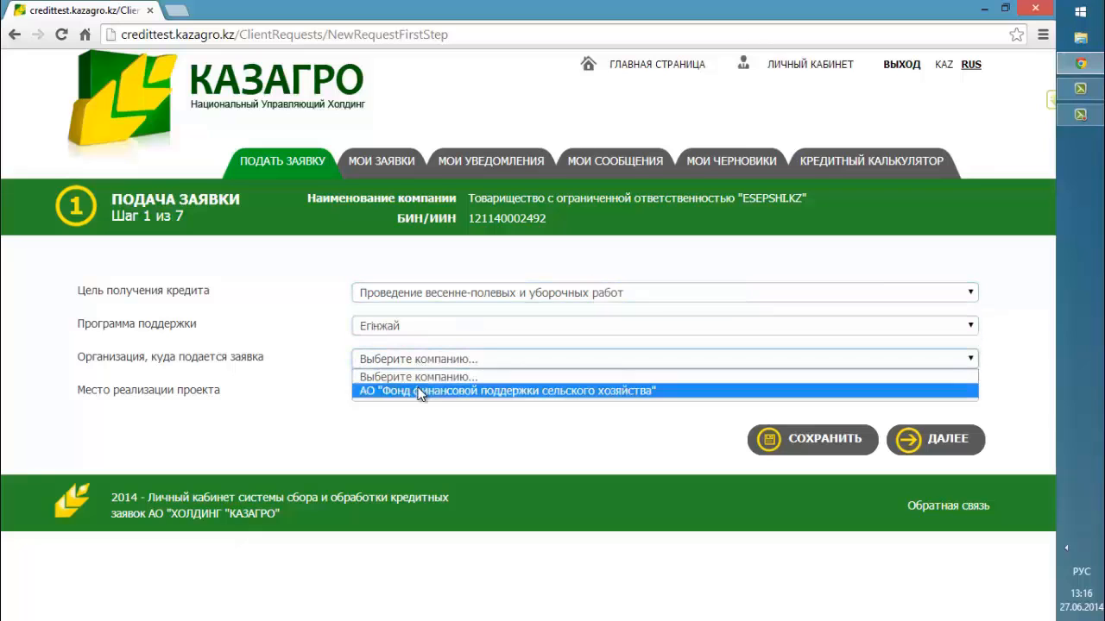
pyautogui.click(418, 392)
pyautogui.click(416, 392)
pyautogui.click(418, 172)
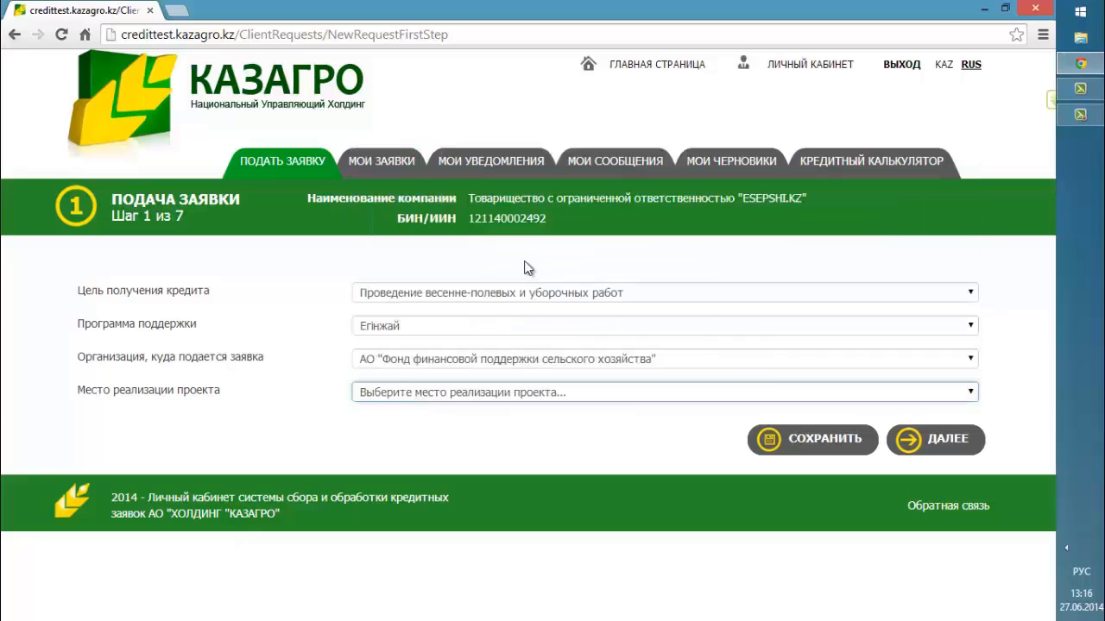
# On application step 2, set the amount for "Оборотные средства" to 1500000 and continue to step 3
pyautogui.click(937, 439)
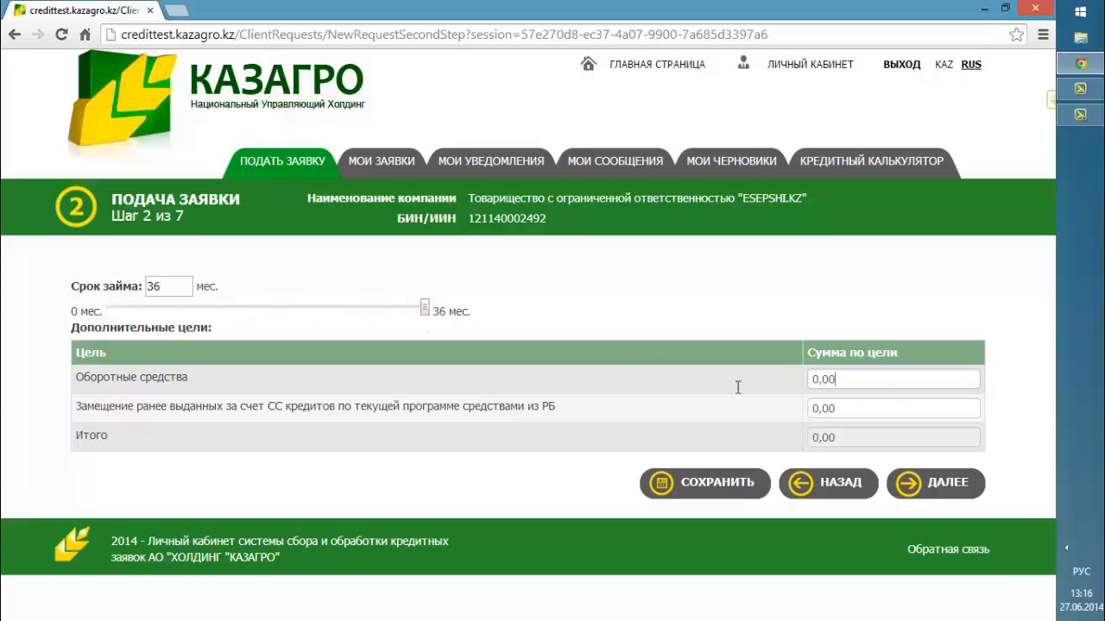
pyautogui.write('1500000')
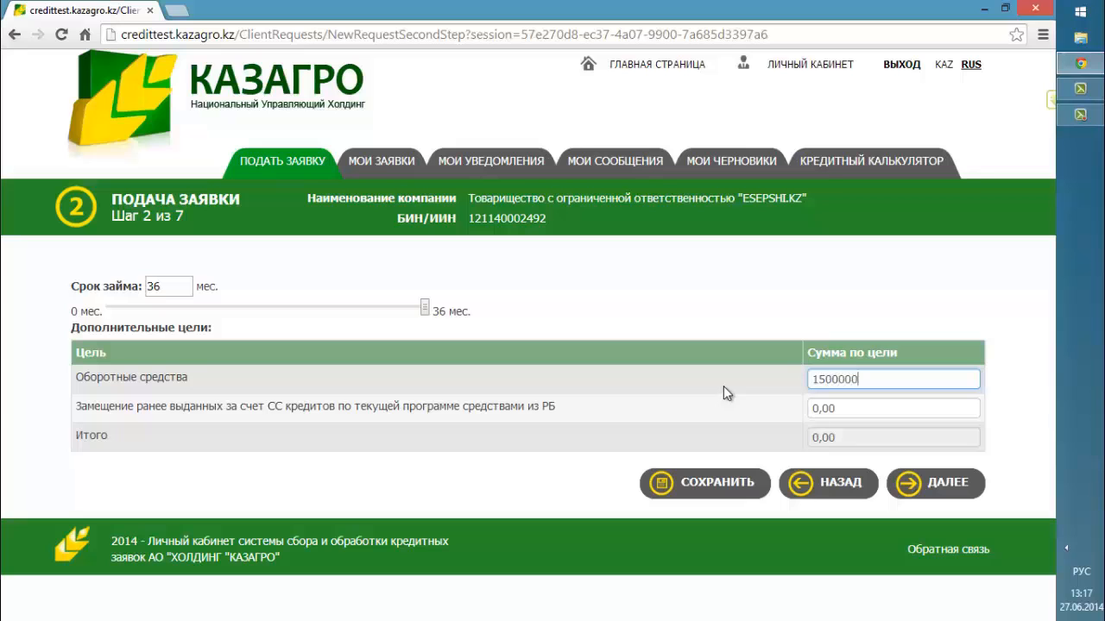
pyautogui.click(746, 298)
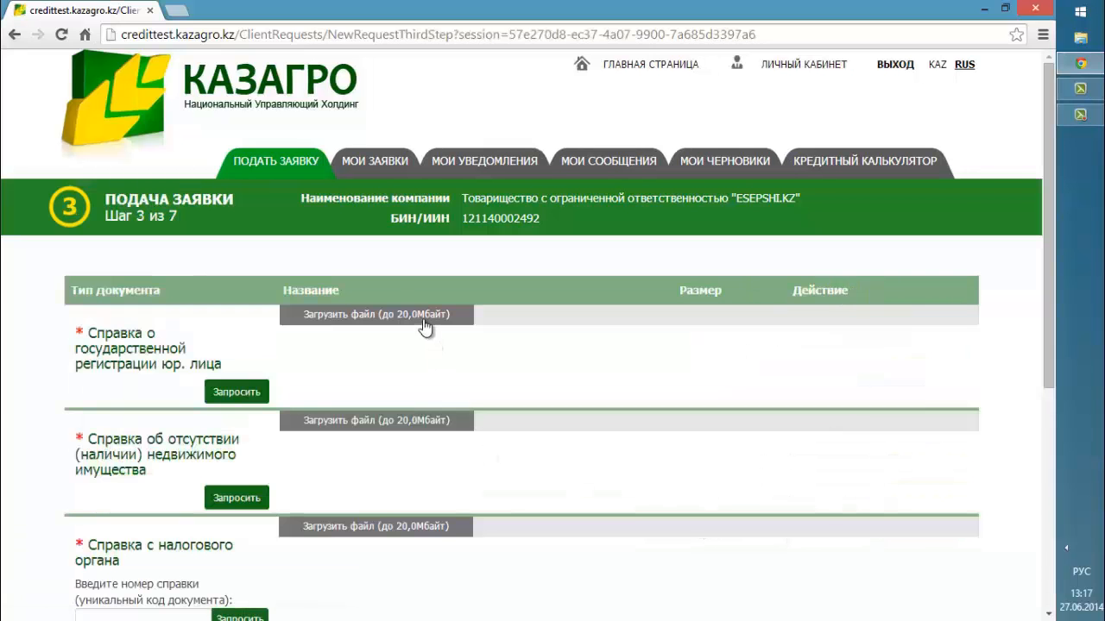
# Request the legal entity's state registration certificate and choose the signature certificate from the desktop's ЭЦП folder, Esepshi subfolder
pyautogui.click(230, 395)
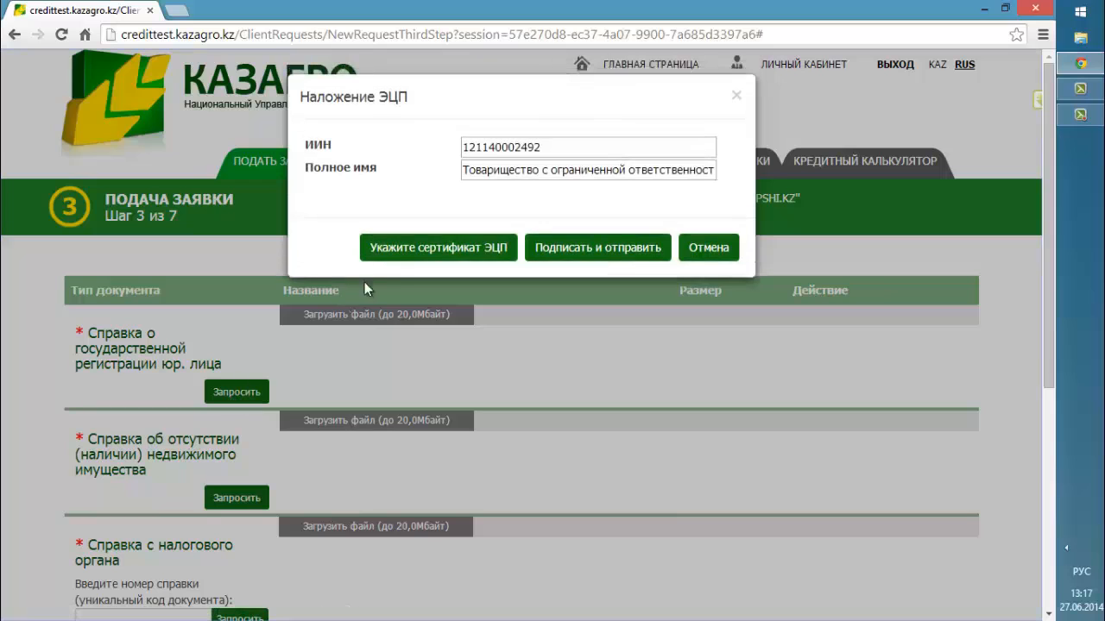
pyautogui.click(397, 257)
pyautogui.click(661, 365)
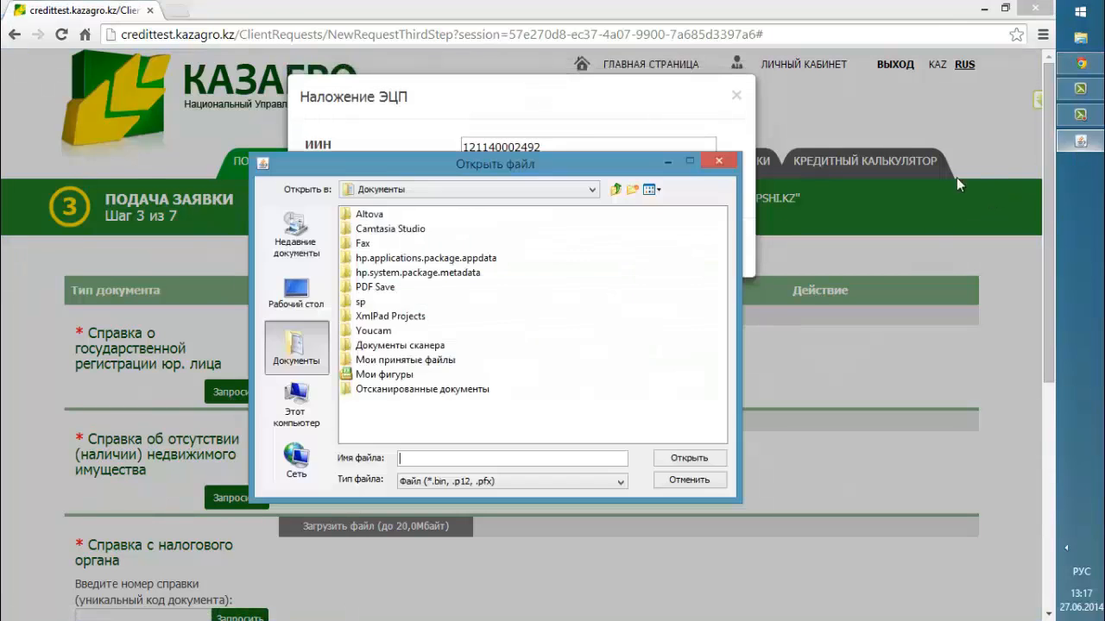
pyautogui.click(296, 292)
pyautogui.doubleClick(480, 346)
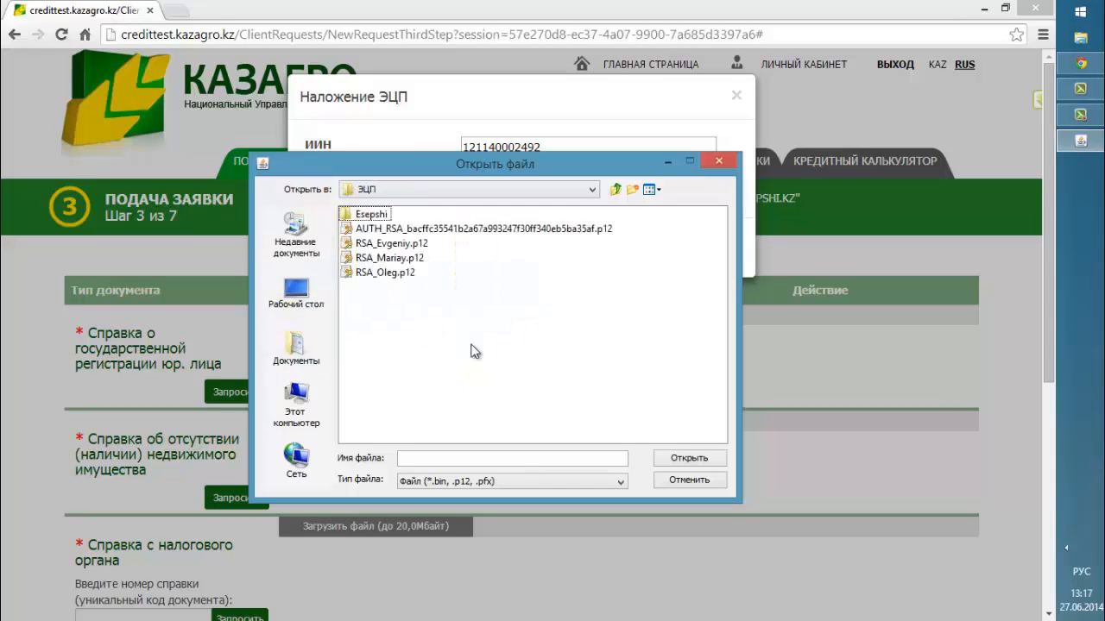
pyautogui.doubleClick(371, 214)
pyautogui.doubleClick(369, 216)
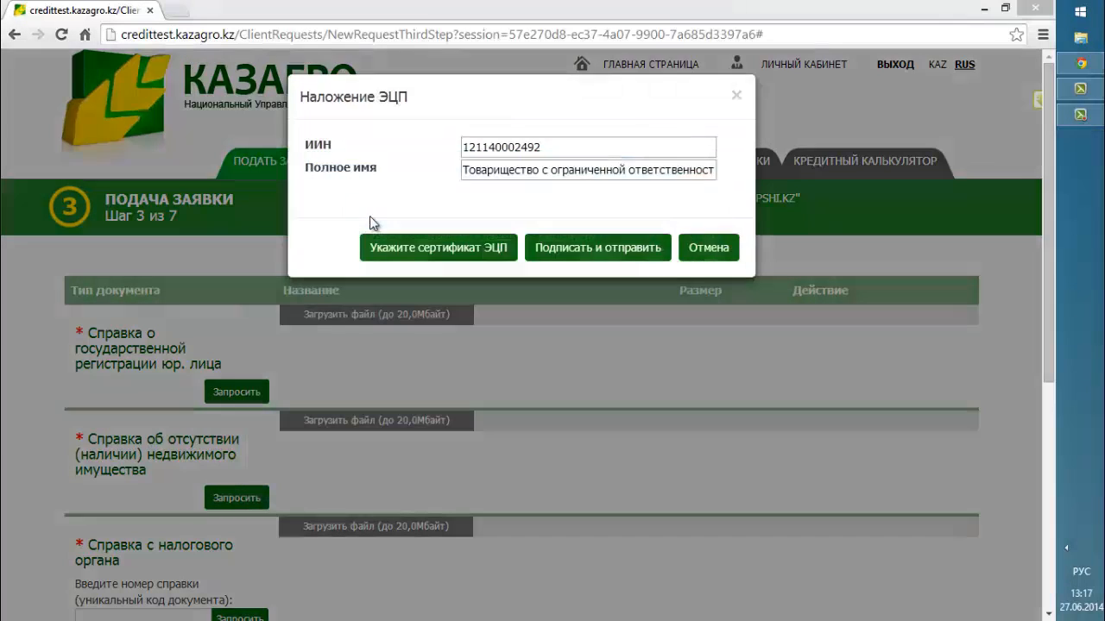
# Enter the signature certificate password, then sign and send the state registration certificate request
pyautogui.click(395, 166)
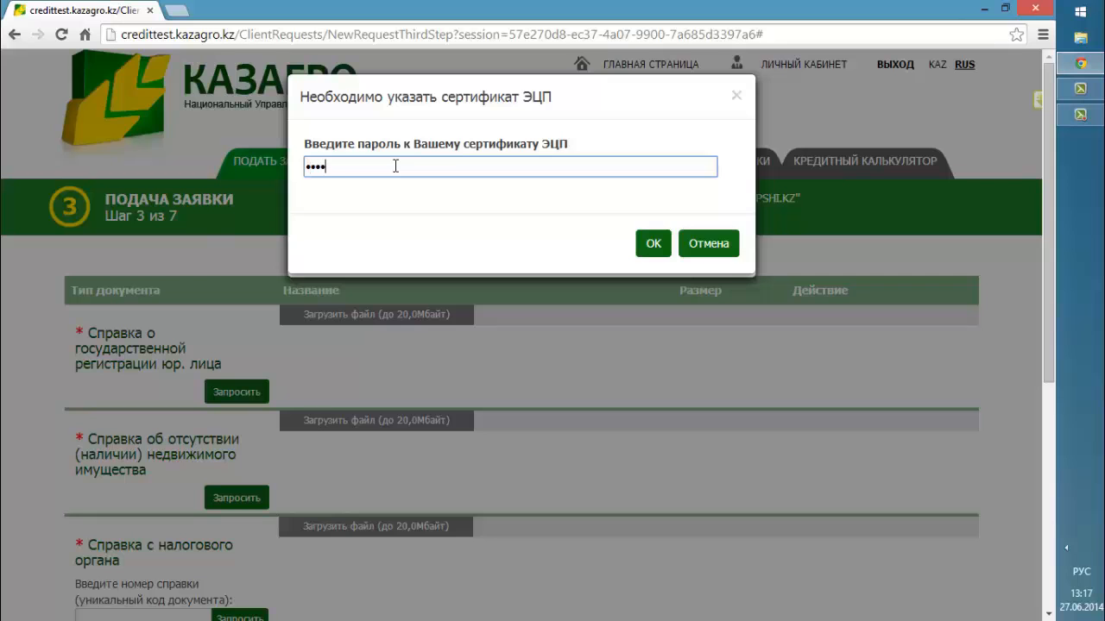
pyautogui.click(653, 245)
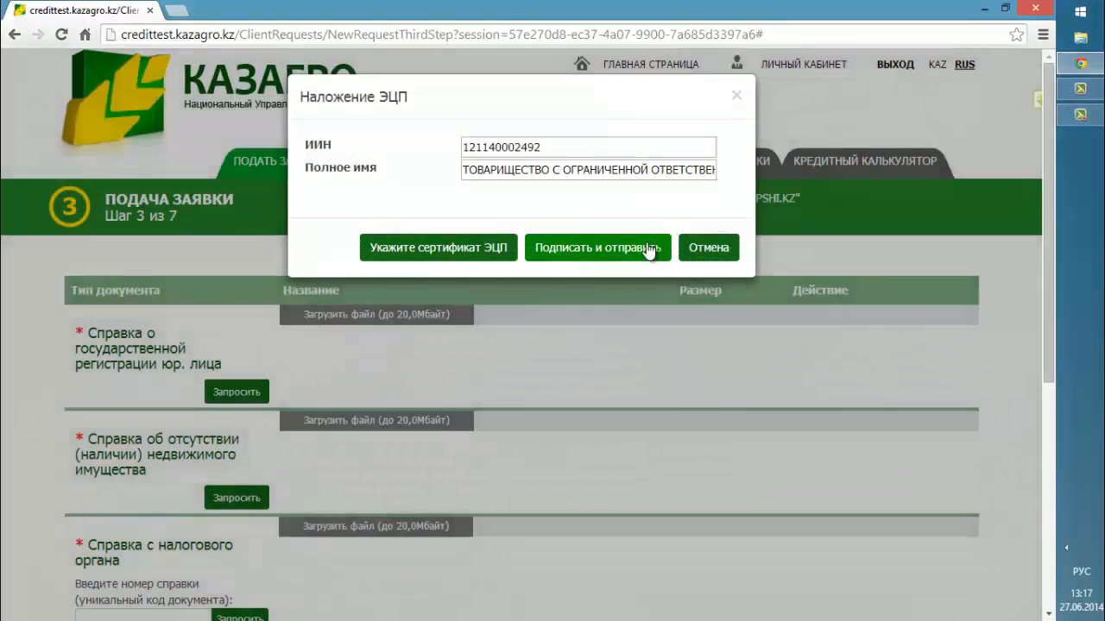
pyautogui.click(643, 251)
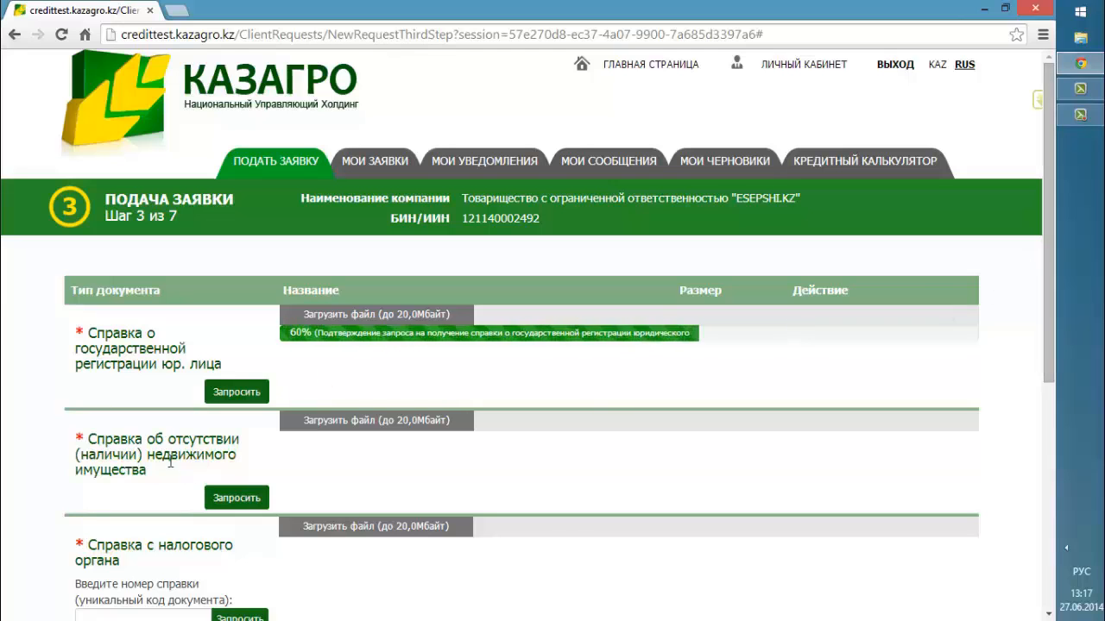
pyautogui.click(227, 498)
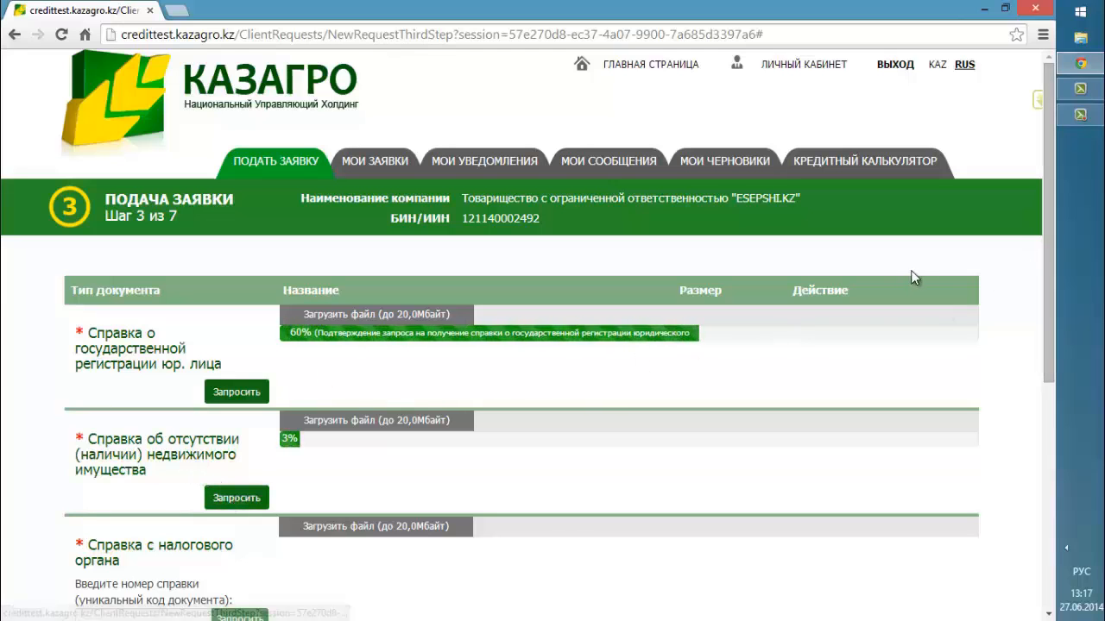
pyautogui.moveTo(1050, 260); pyautogui.dragTo(1052, 314)
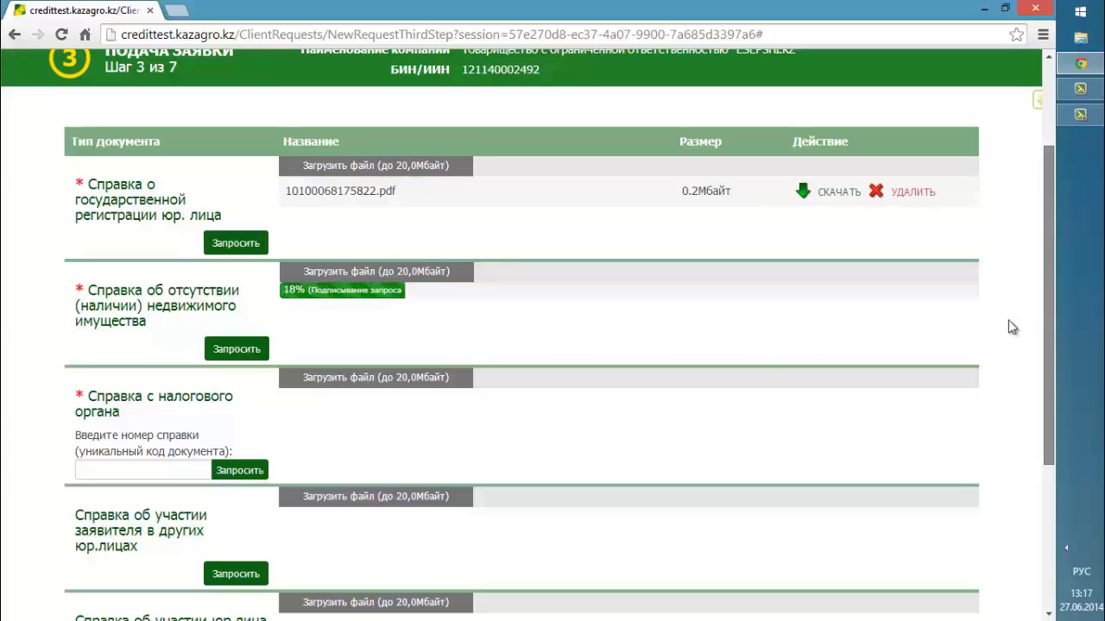
pyautogui.click(426, 377)
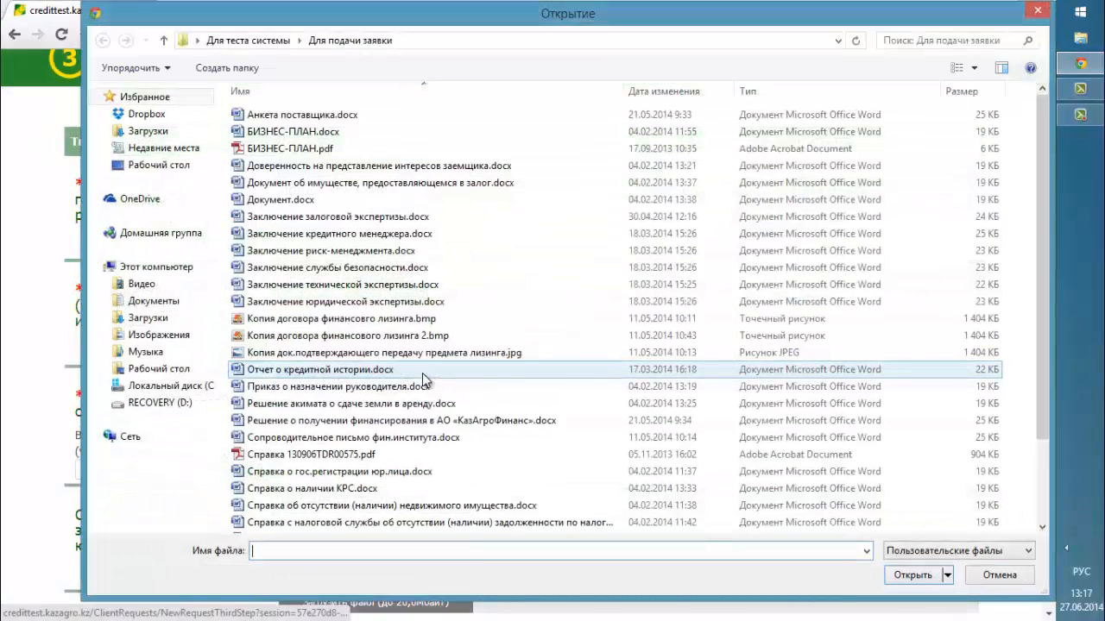
pyautogui.click(404, 92)
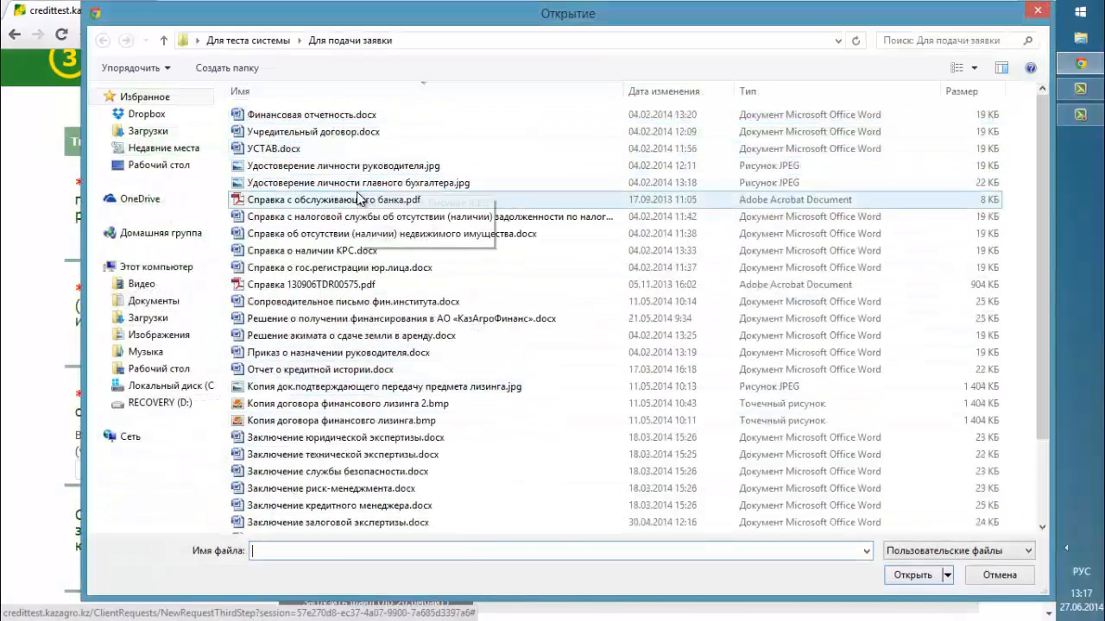
pyautogui.doubleClick(333, 285)
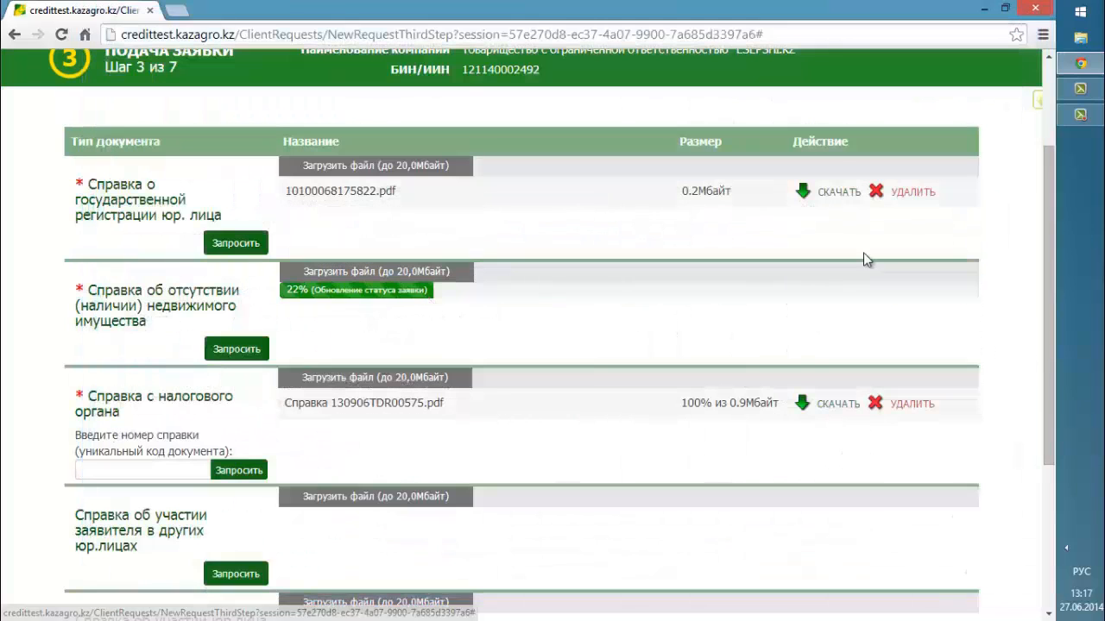
# Download the state registration certificate, open the PDF to review it, and close it
pyautogui.click(837, 193)
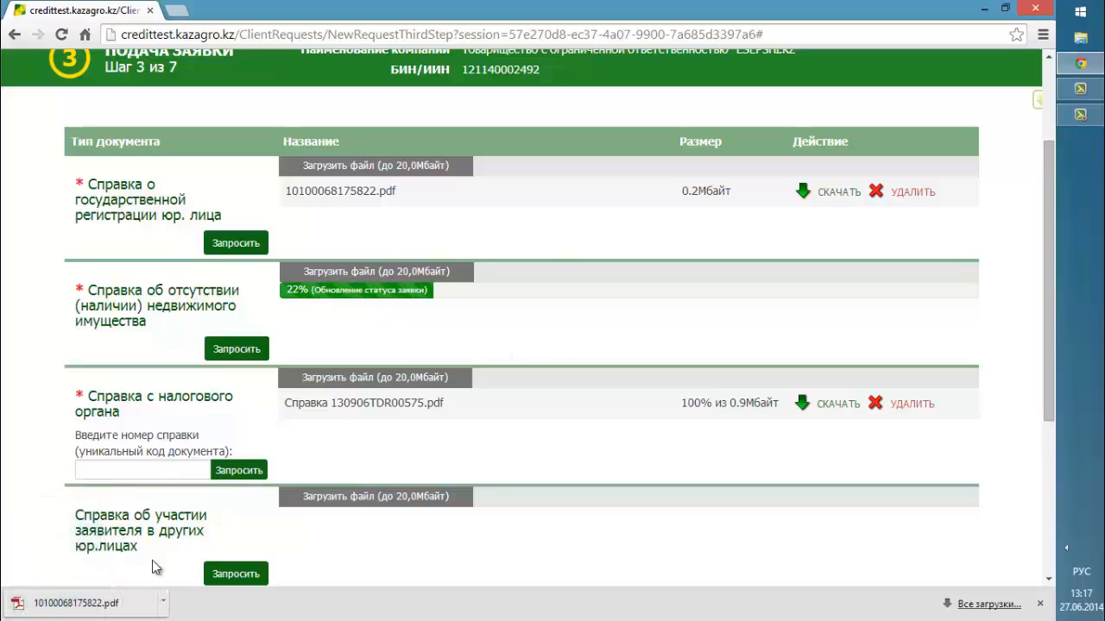
pyautogui.click(118, 607)
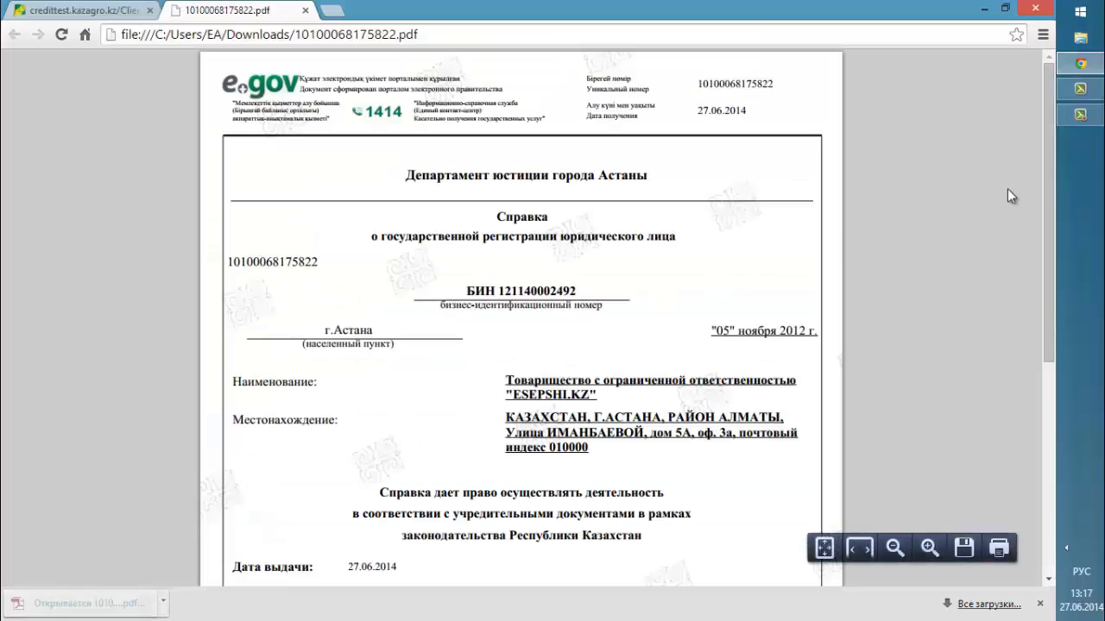
pyautogui.moveTo(1044, 170); pyautogui.dragTo(1011, 138)
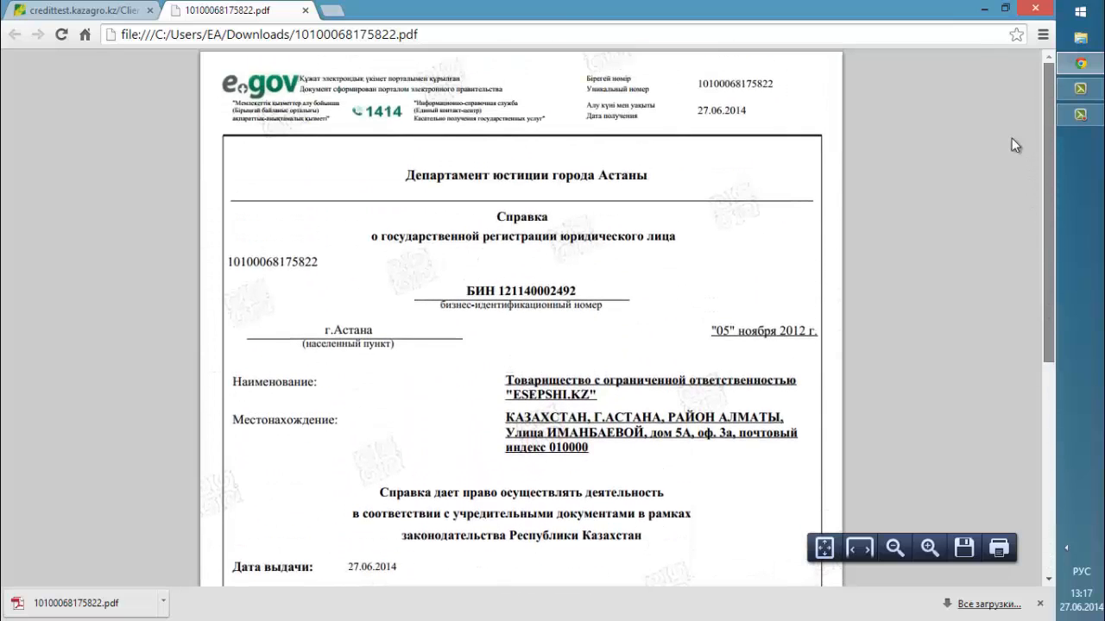
pyautogui.click(306, 11)
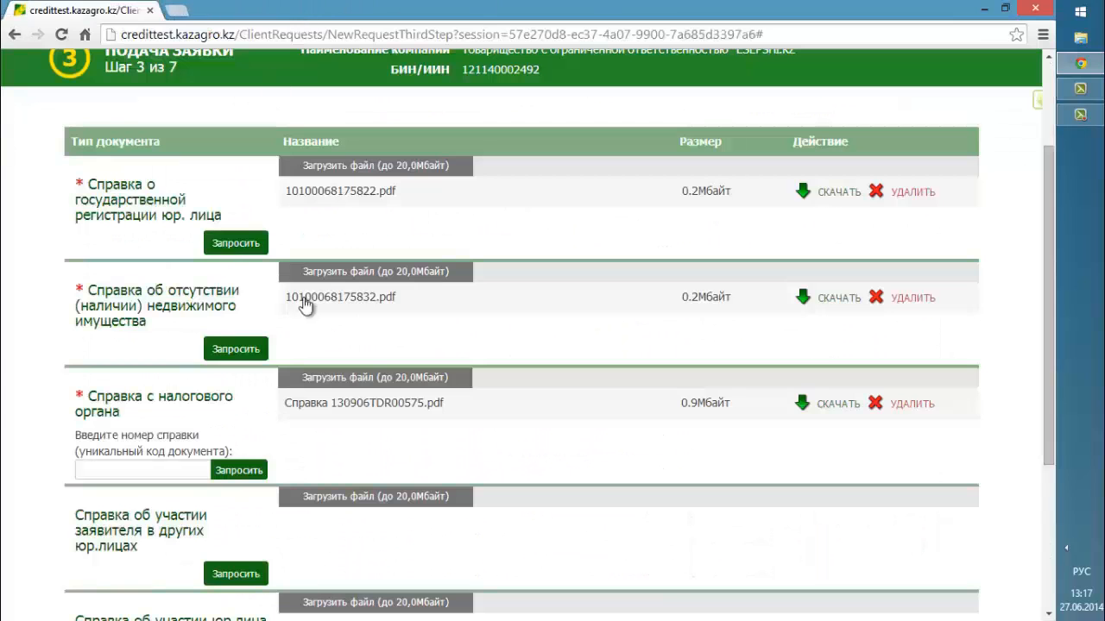
# Proceed to application step 4, save the prefilled borrower card (Карточка заемщика) and continue to step 5
pyautogui.moveTo(1049, 328); pyautogui.dragTo(1003, 475)
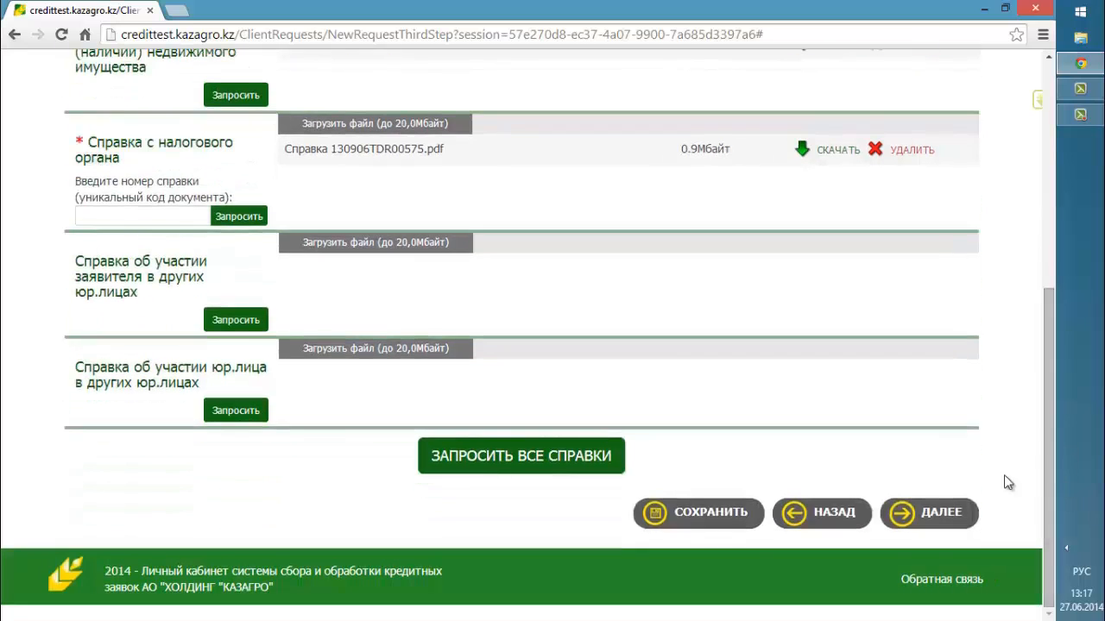
pyautogui.click(943, 515)
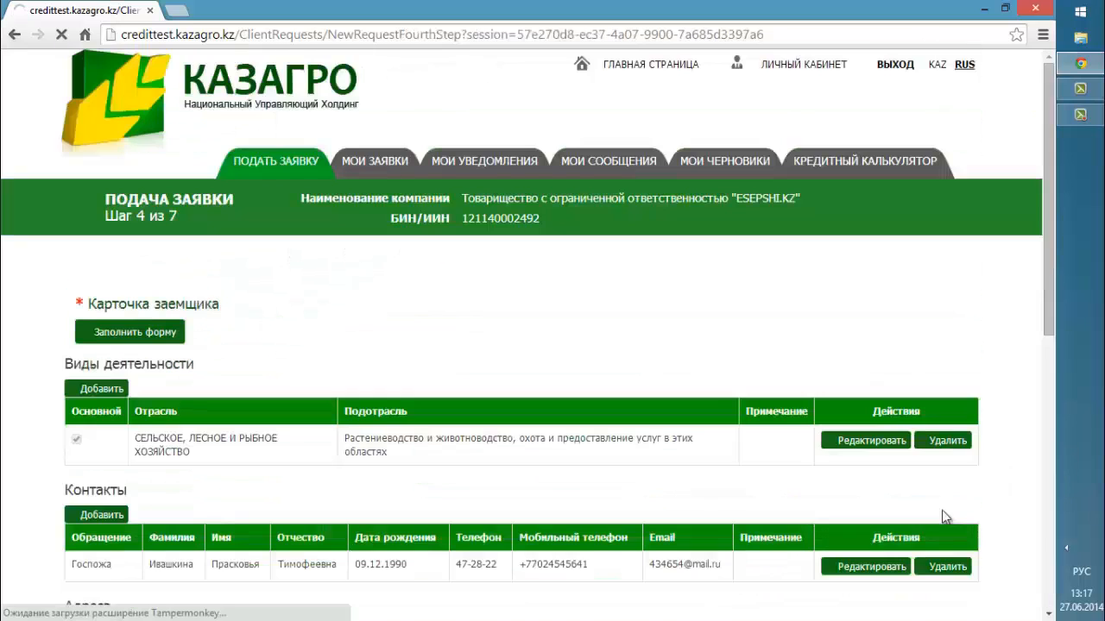
pyautogui.click(119, 331)
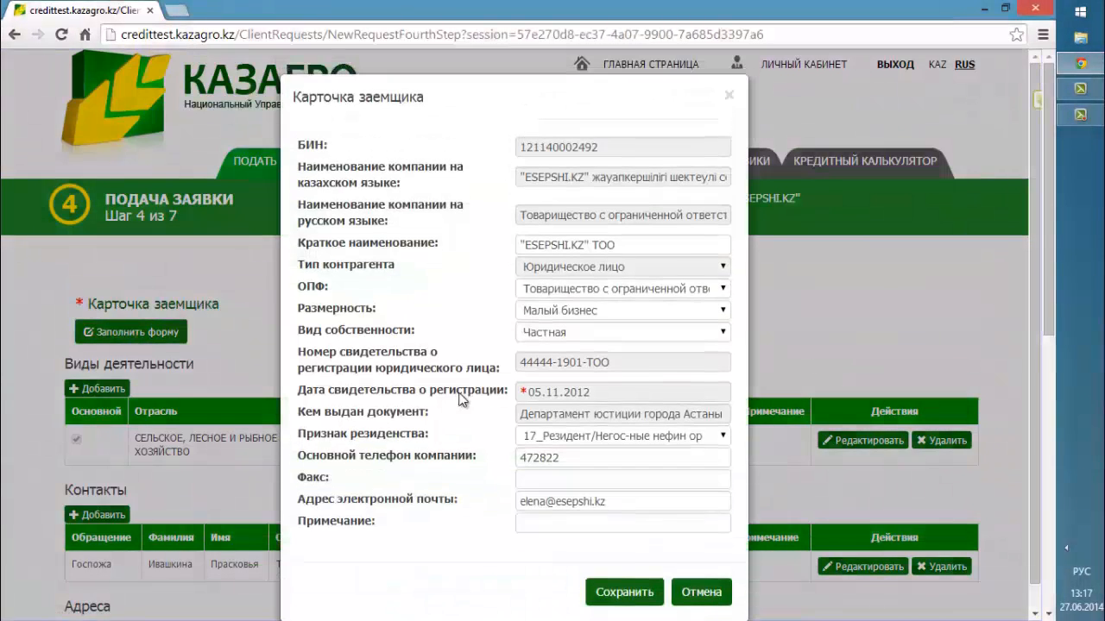
pyautogui.click(625, 592)
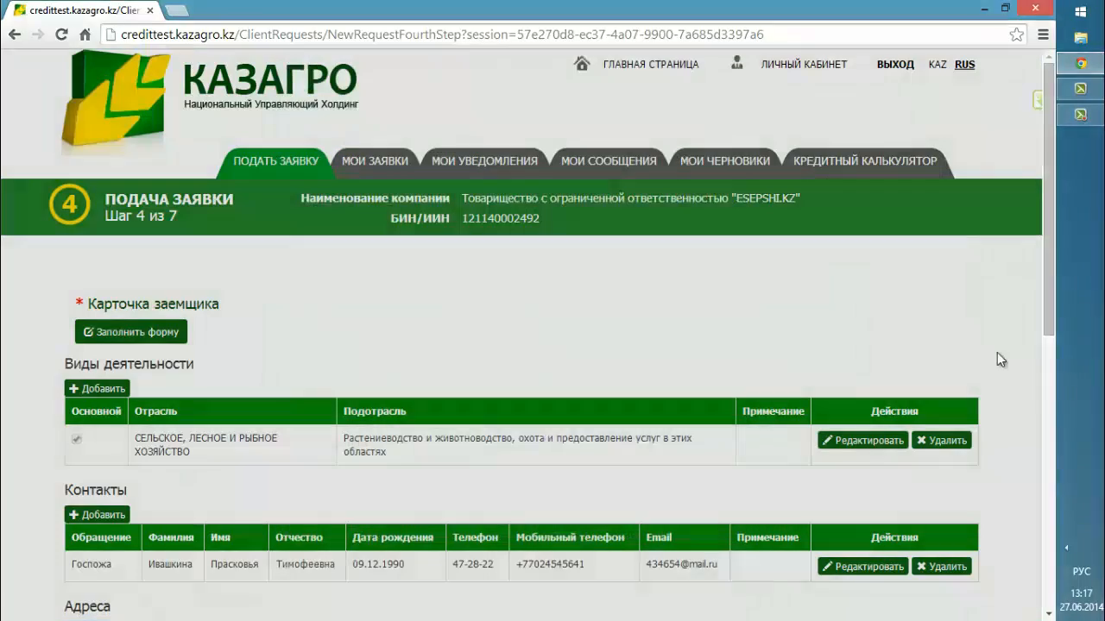
pyautogui.moveTo(1051, 293); pyautogui.dragTo(1061, 554)
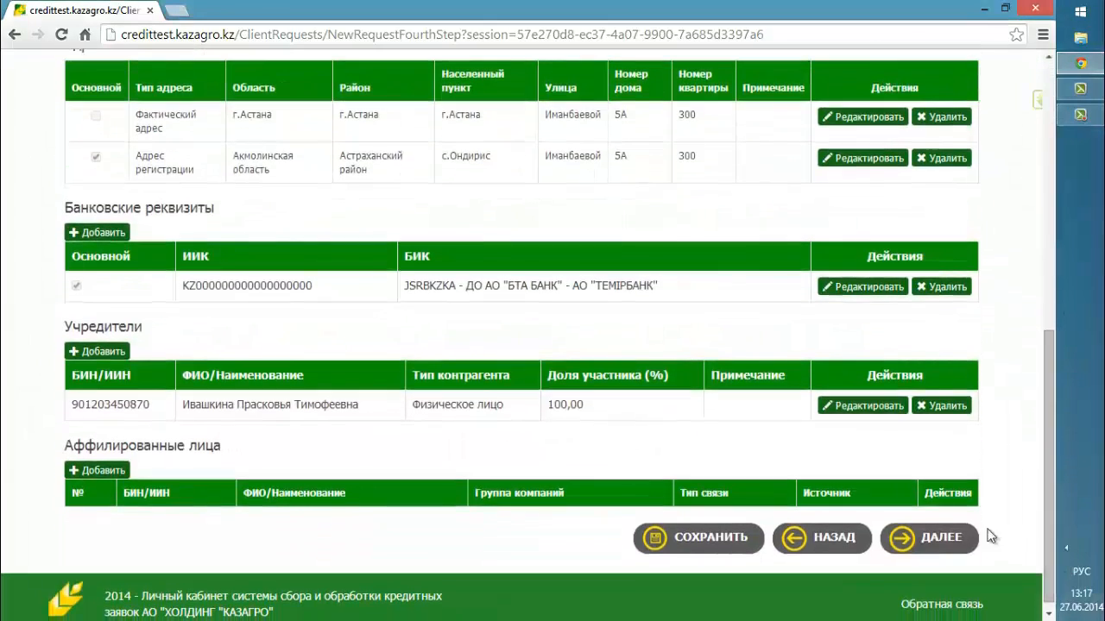
pyautogui.click(949, 540)
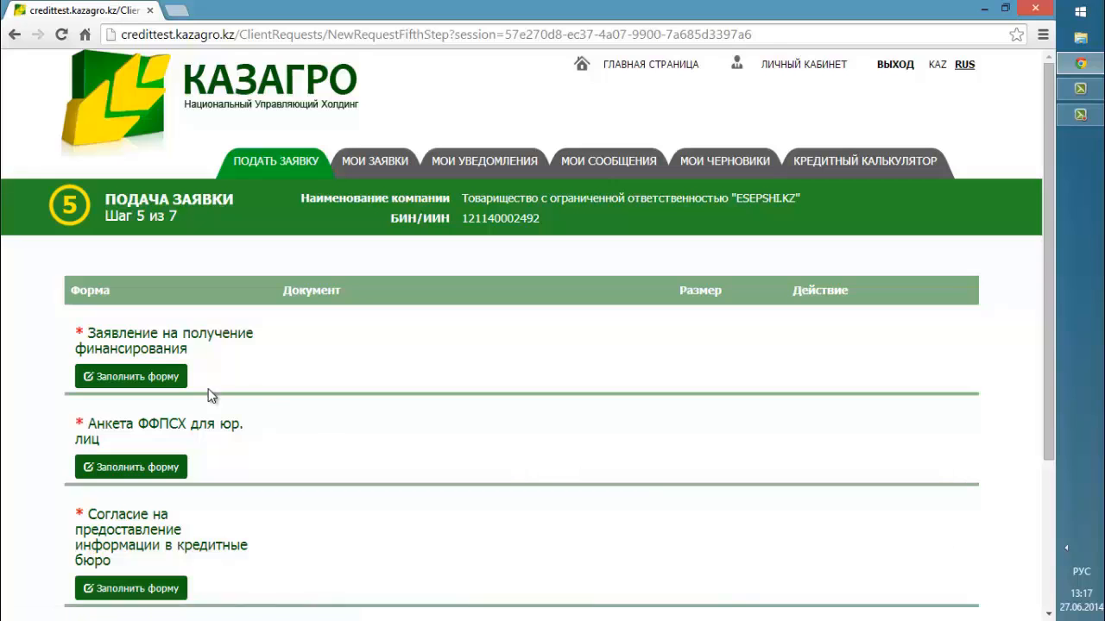
# In the financing application form, add collateral of type "Недвижимость (жилой дом)" with the description "Жилой дом, кирпичный"
pyautogui.click(161, 380)
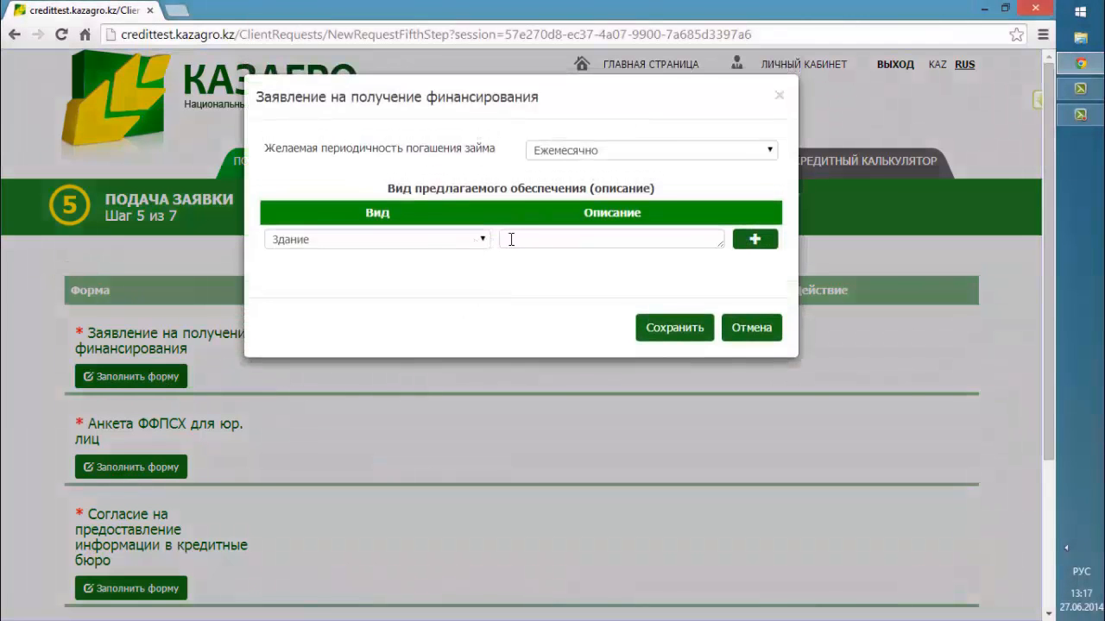
pyautogui.click(483, 240)
pyautogui.click(346, 283)
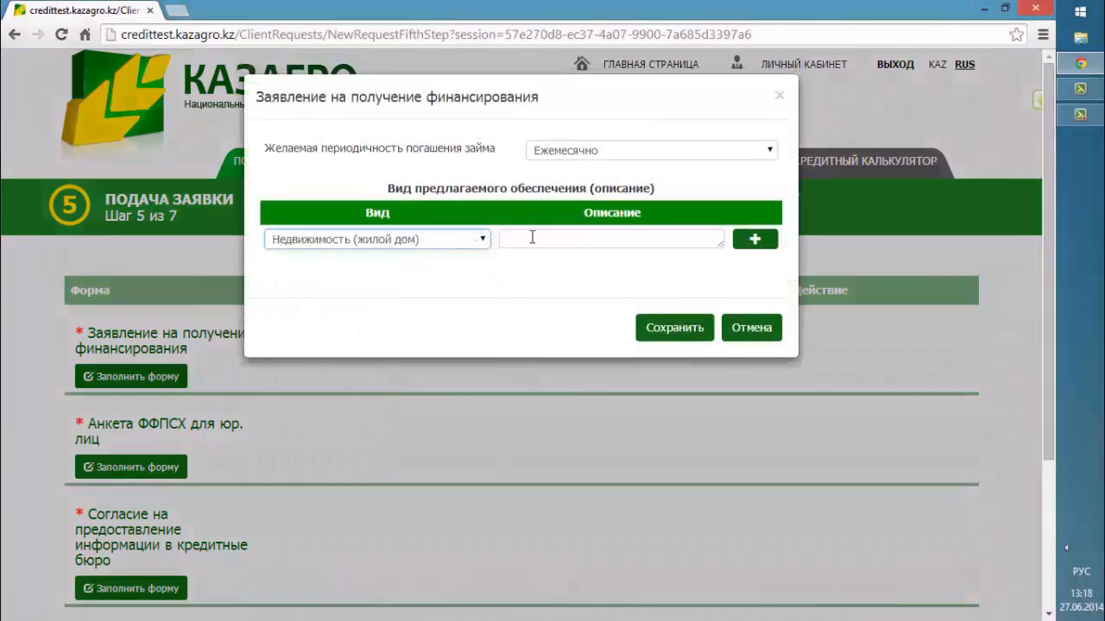
pyautogui.click(533, 238)
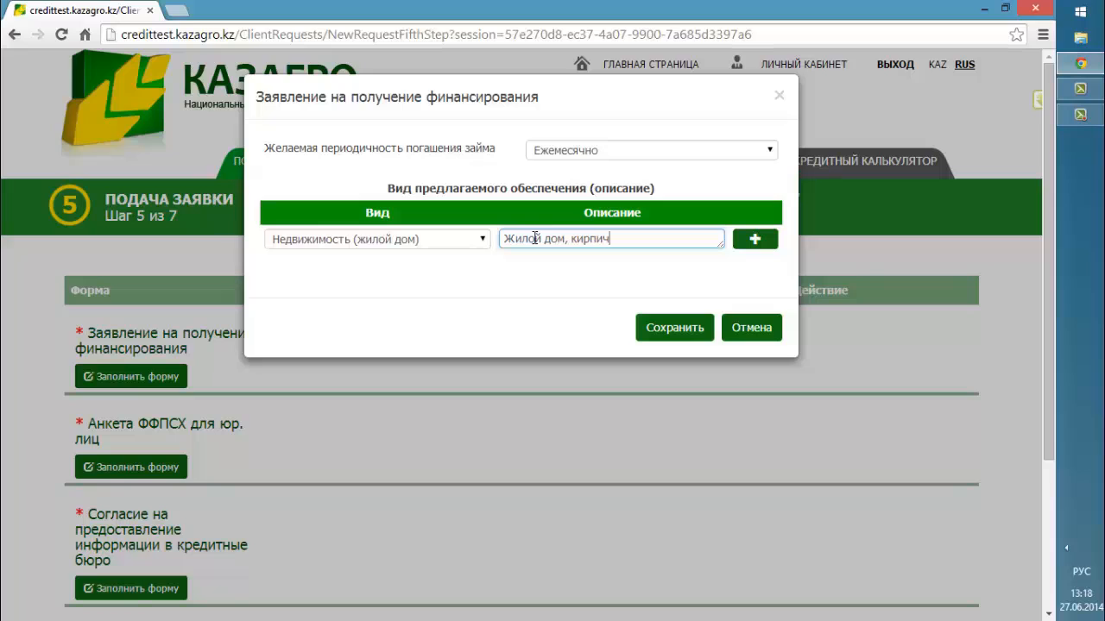
pyautogui.click(744, 242)
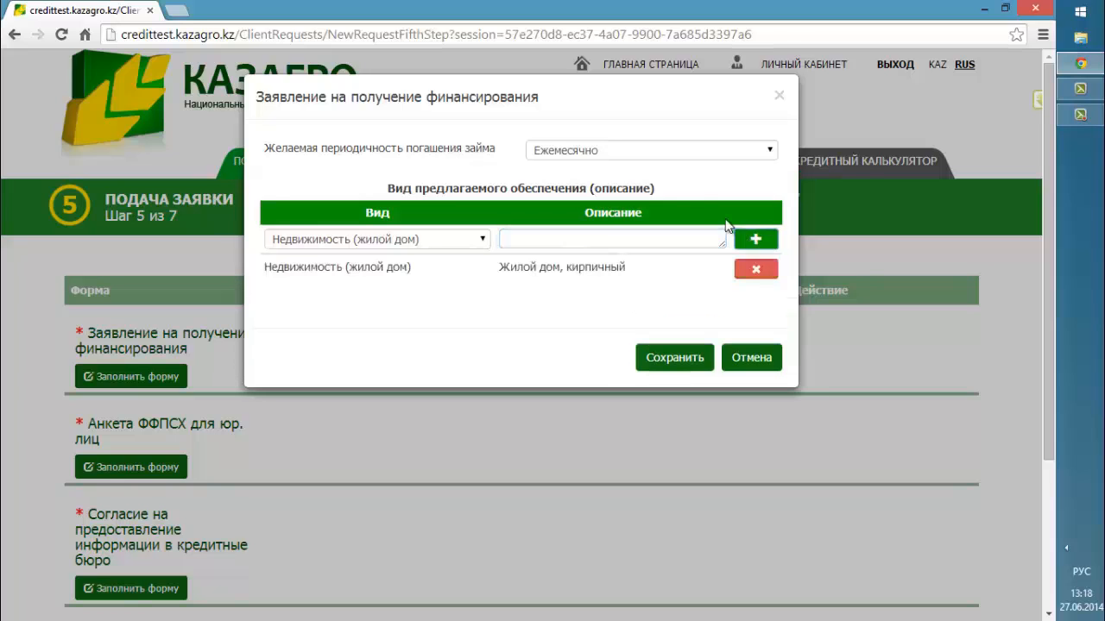
# Set the desired loan repayment frequency to "Раз в полгода" and save the financing application form
pyautogui.click(678, 150)
pyautogui.click(707, 192)
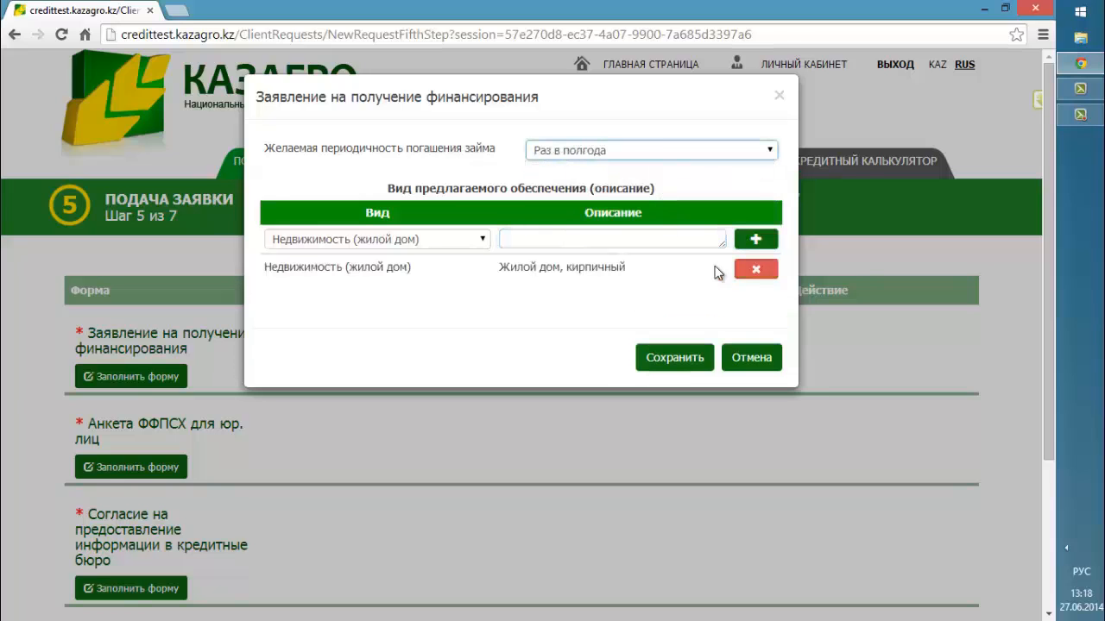
pyautogui.click(687, 364)
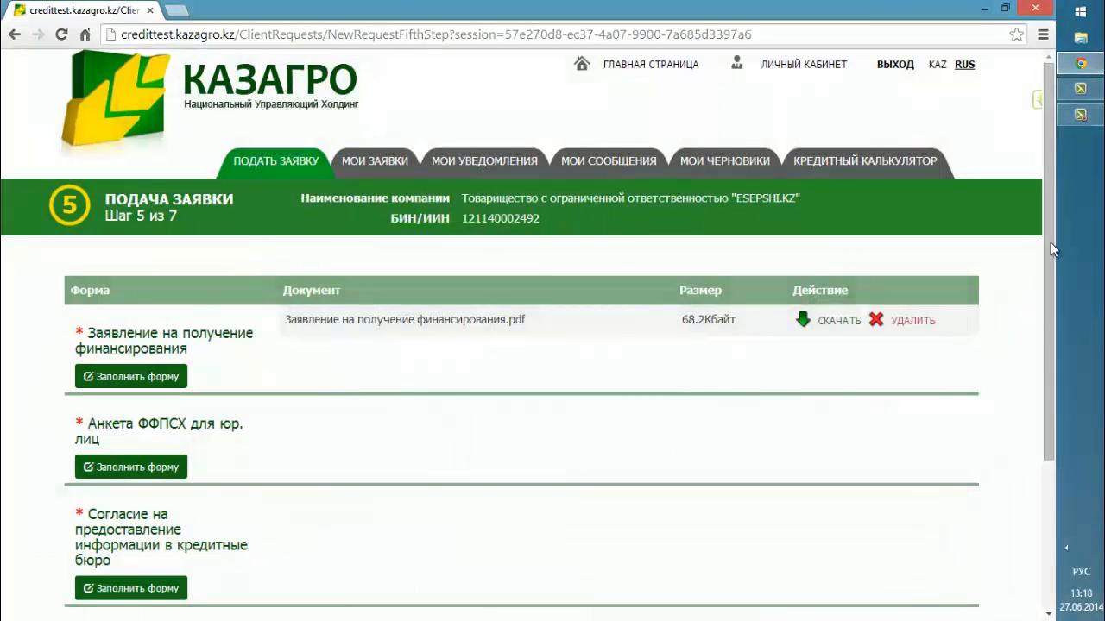
# Download "Заявление на получение финансирования.pdf", open it to review the application details, and close it
pyautogui.moveTo(1051, 243); pyautogui.dragTo(1045, 328)
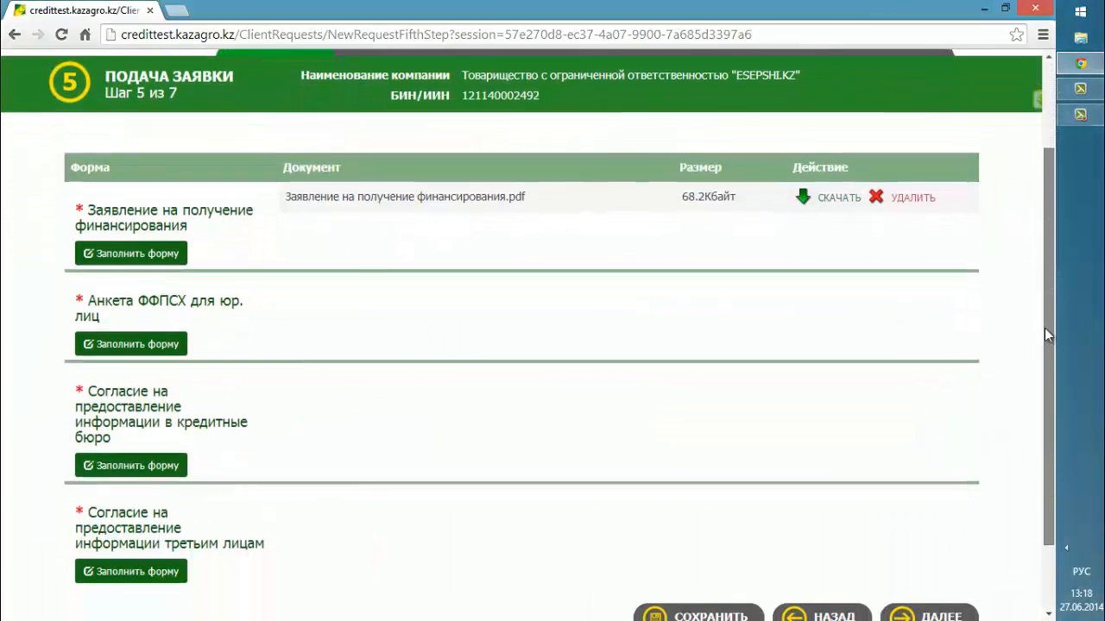
pyautogui.click(839, 199)
pyautogui.click(69, 602)
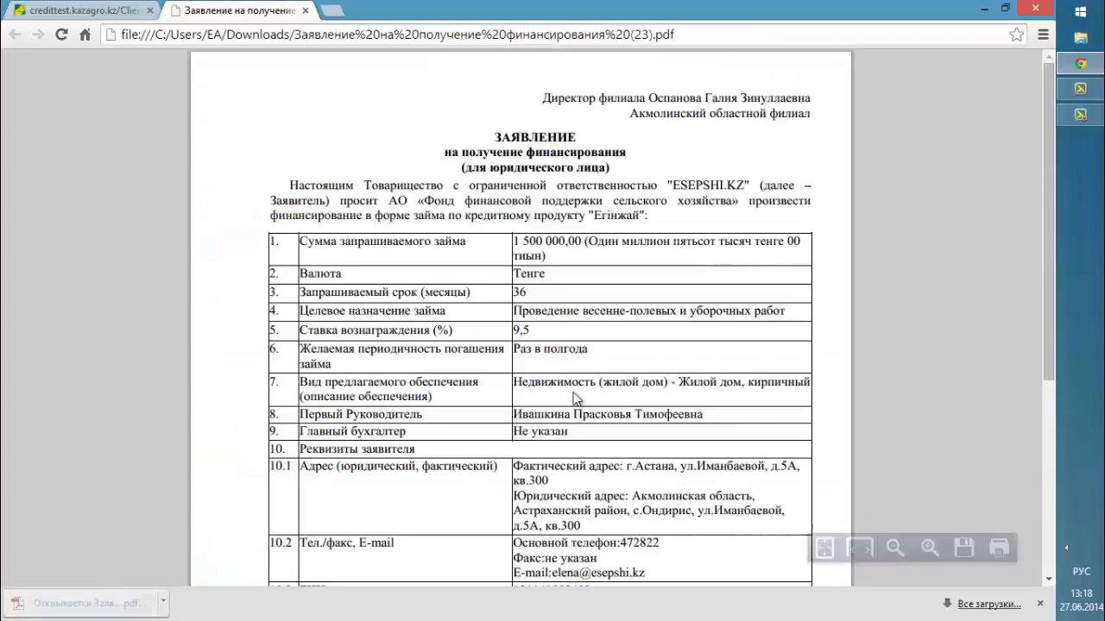
pyautogui.moveTo(1046, 168); pyautogui.dragTo(1041, 138)
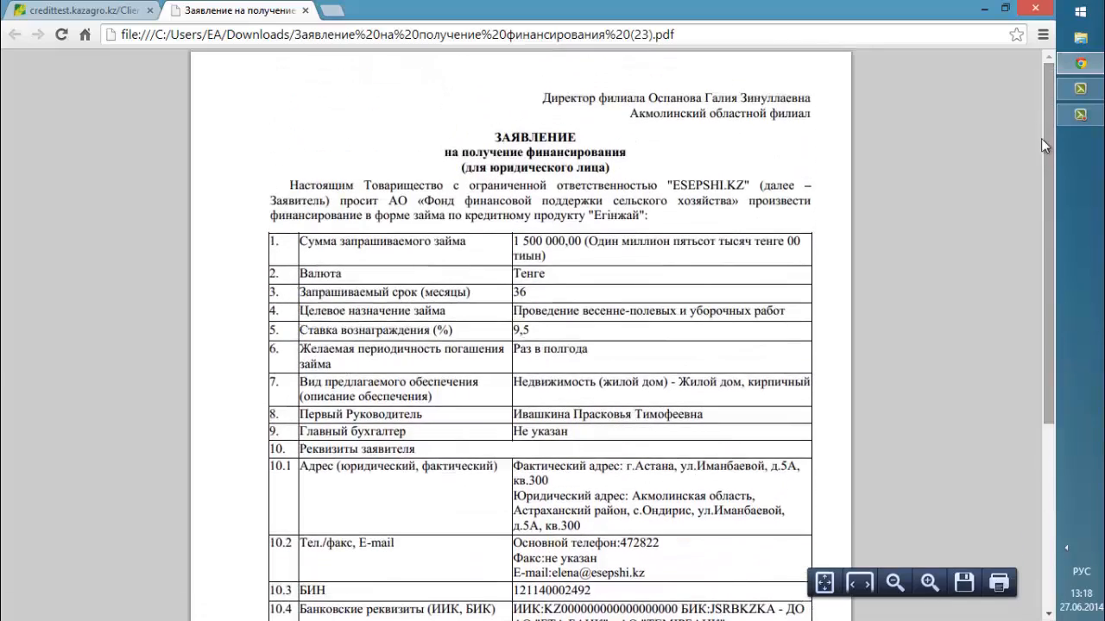
pyautogui.click(309, 11)
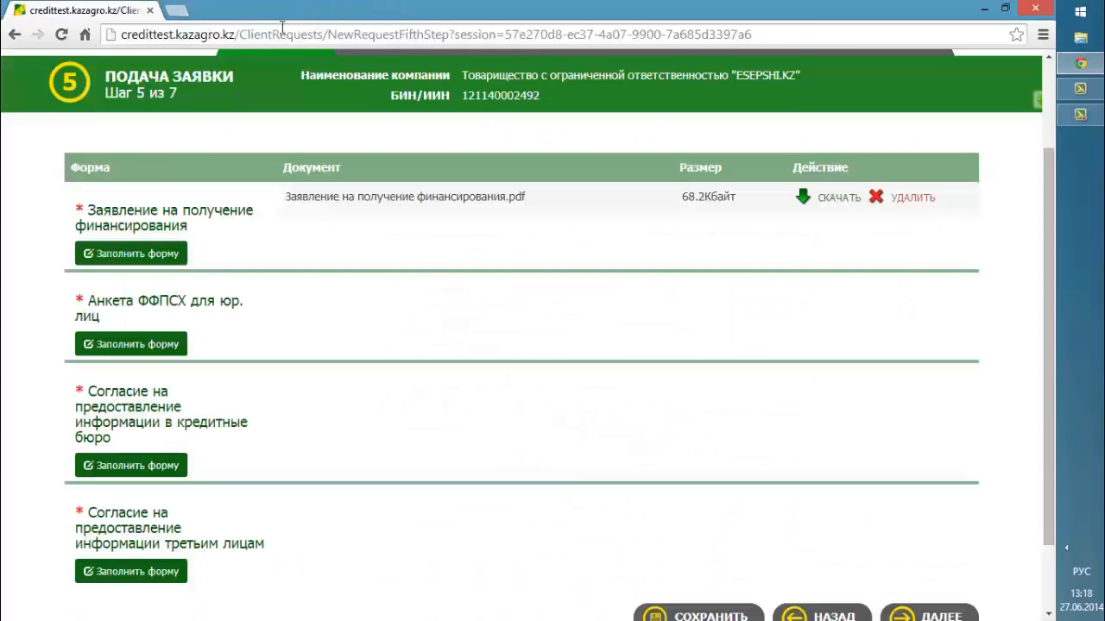
# In the legal entity questionnaire, enter "Нет" as parent company, 6 employees, and the director's actual and registration addresses
pyautogui.click(168, 344)
pyautogui.click(541, 163)
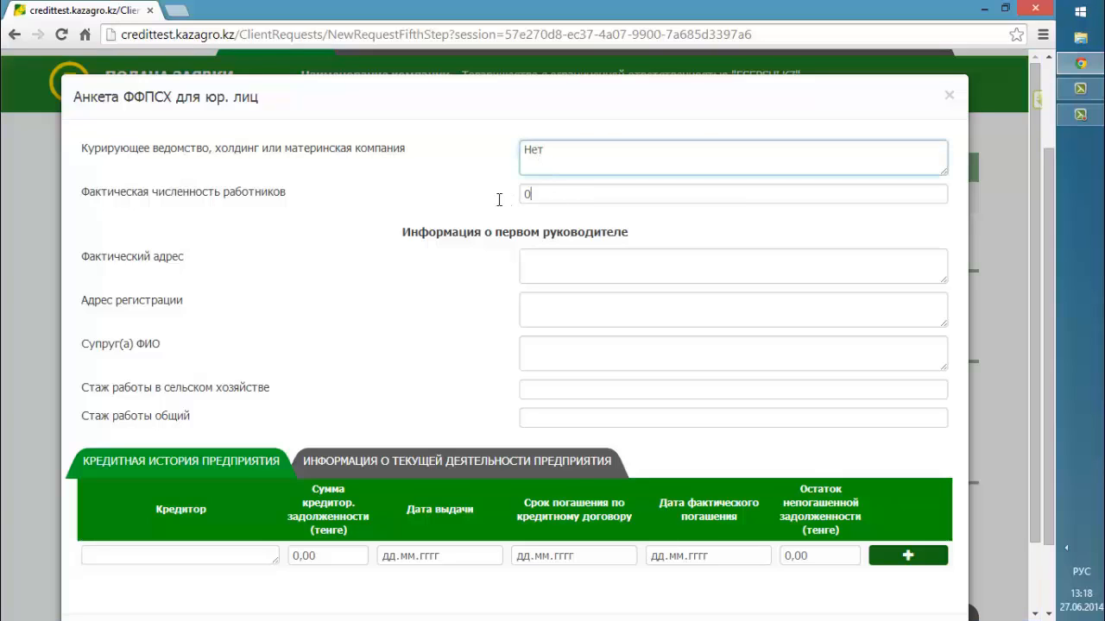
pyautogui.press('Tab')
pyautogui.click(551, 264)
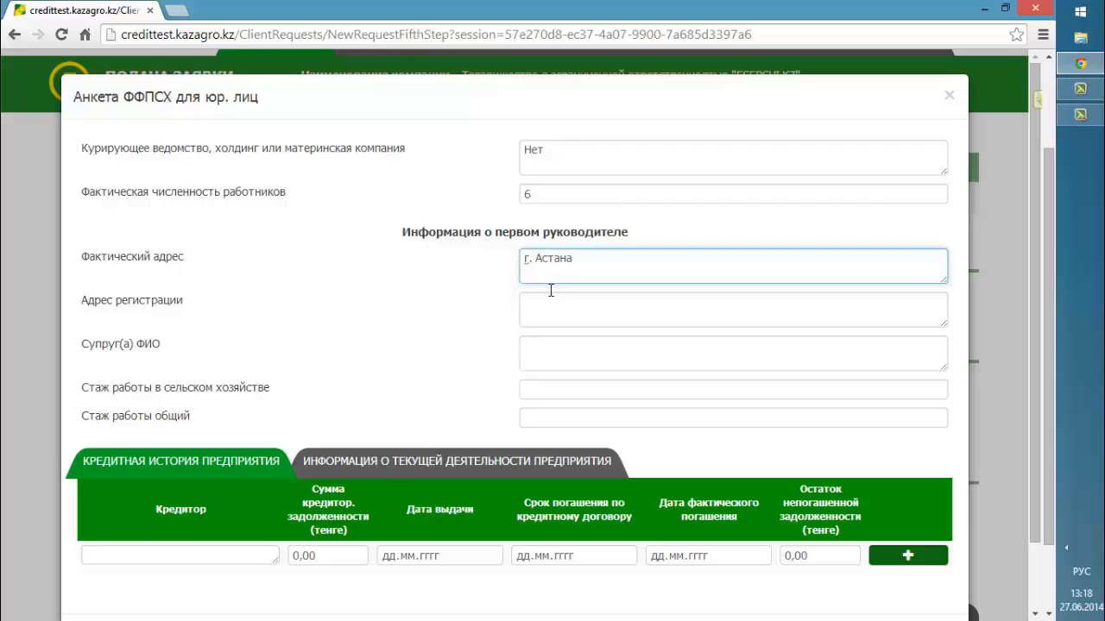
pyautogui.write('г. Астана')
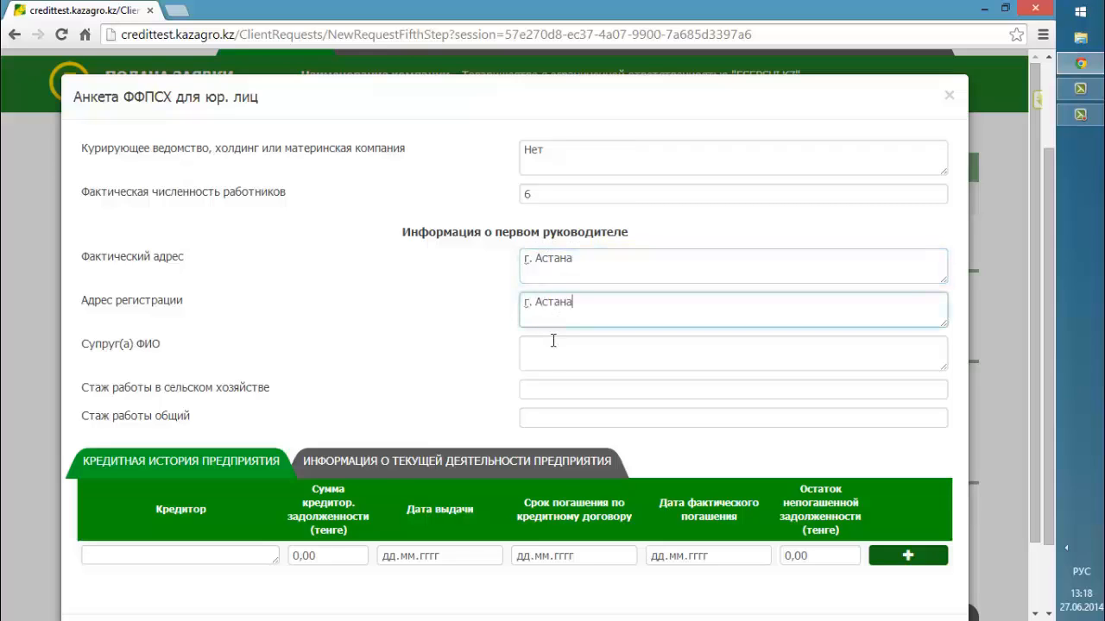
# Enter "нет" for the spouse and 10 for both agricultural and total work experience, and save the questionnaire
pyautogui.click(554, 356)
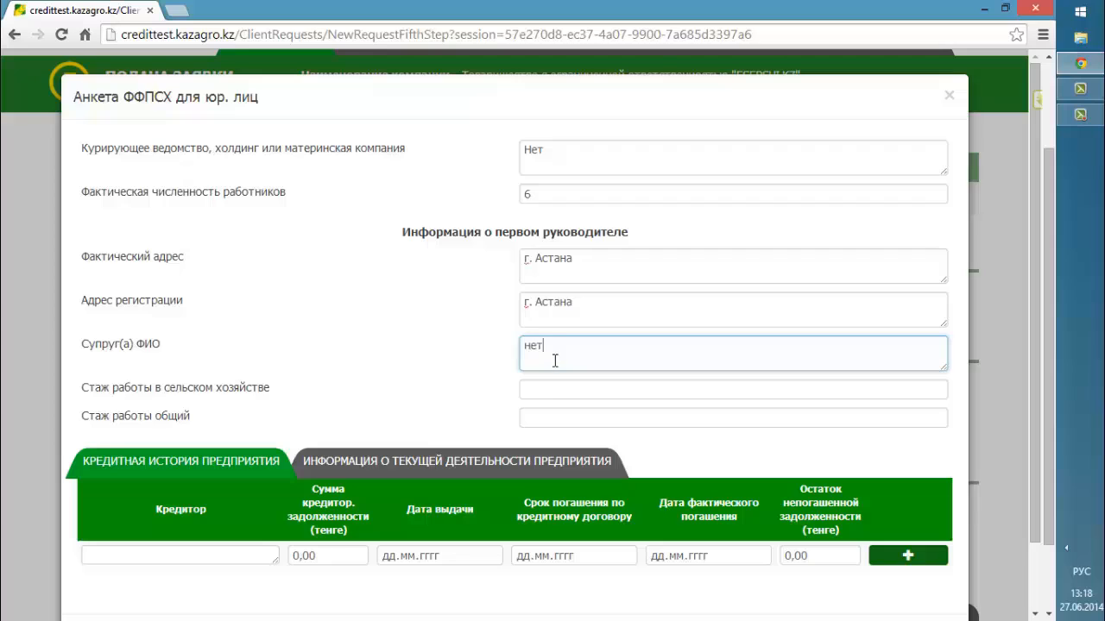
pyautogui.write('10')
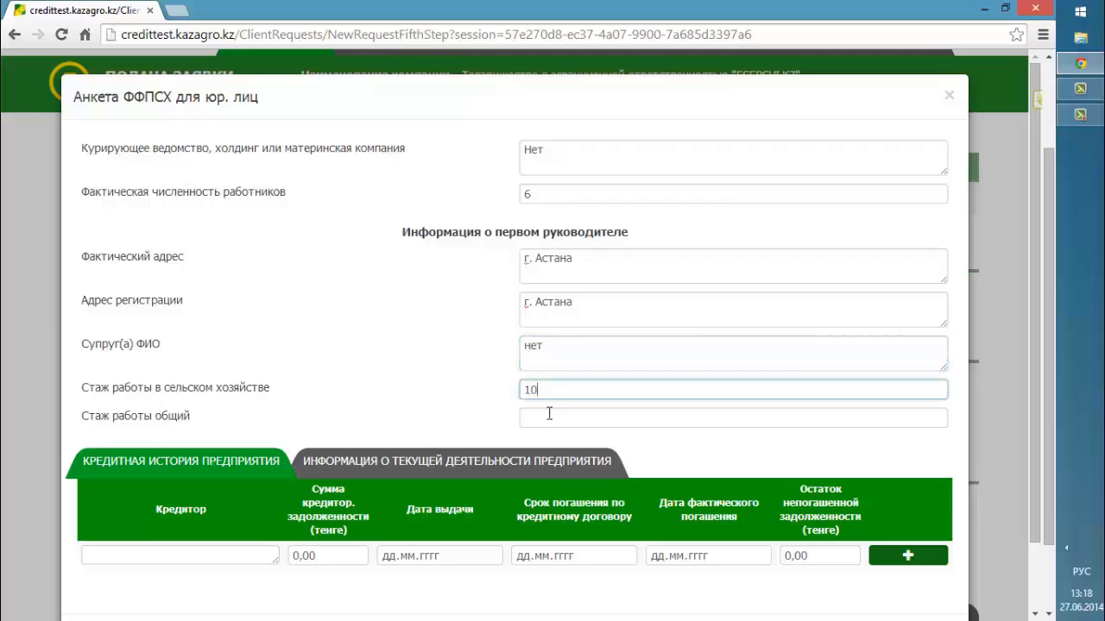
pyautogui.click(548, 417)
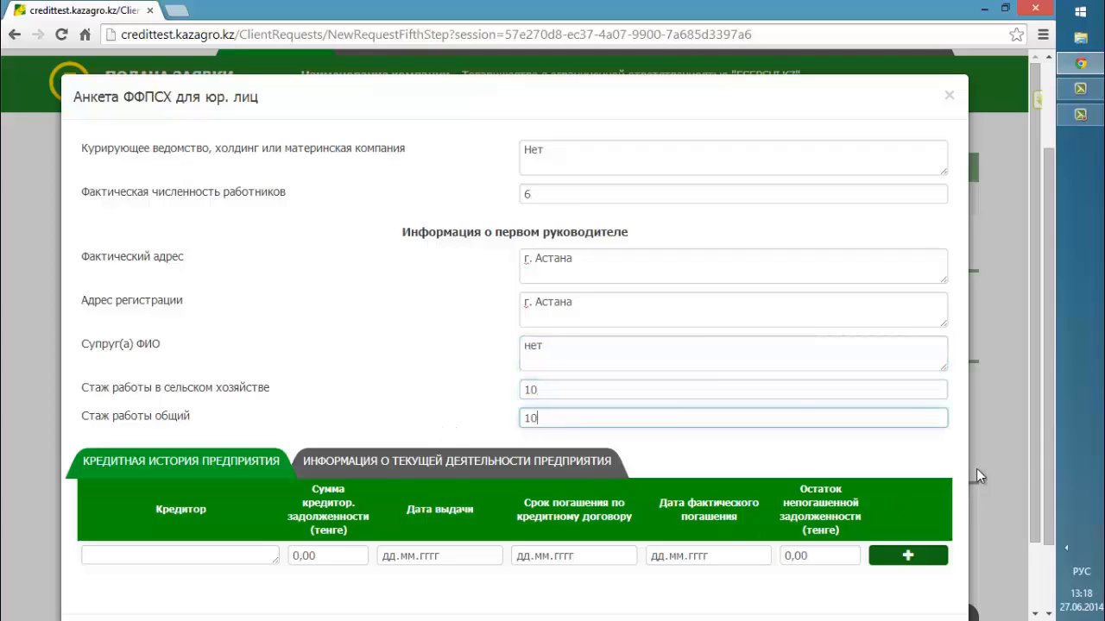
pyautogui.scroll(-1, 1033, 449)
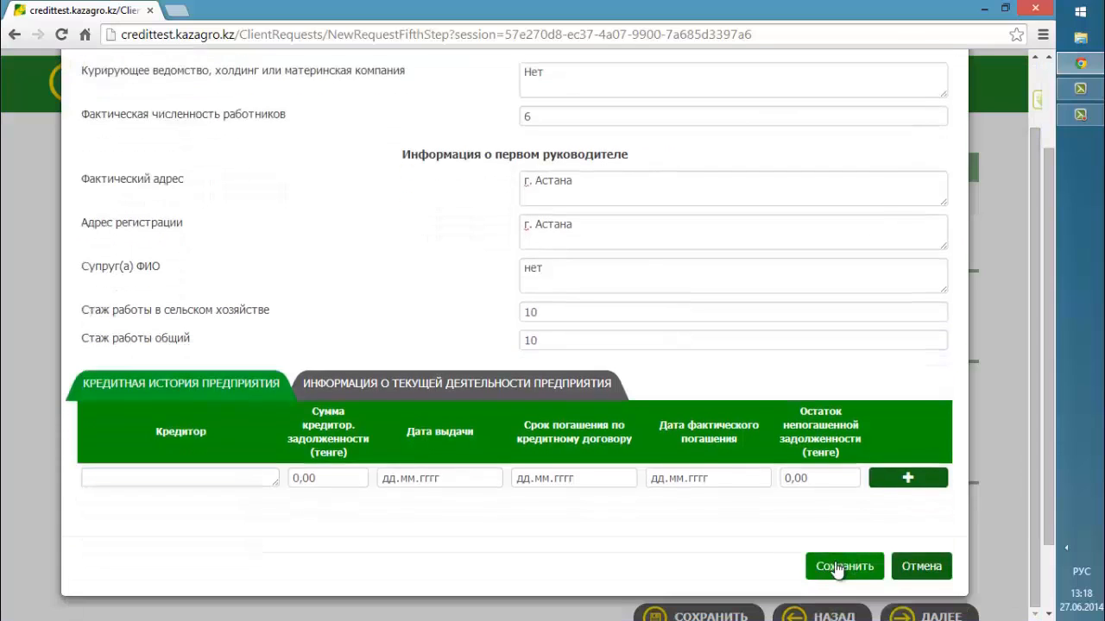
pyautogui.click(835, 563)
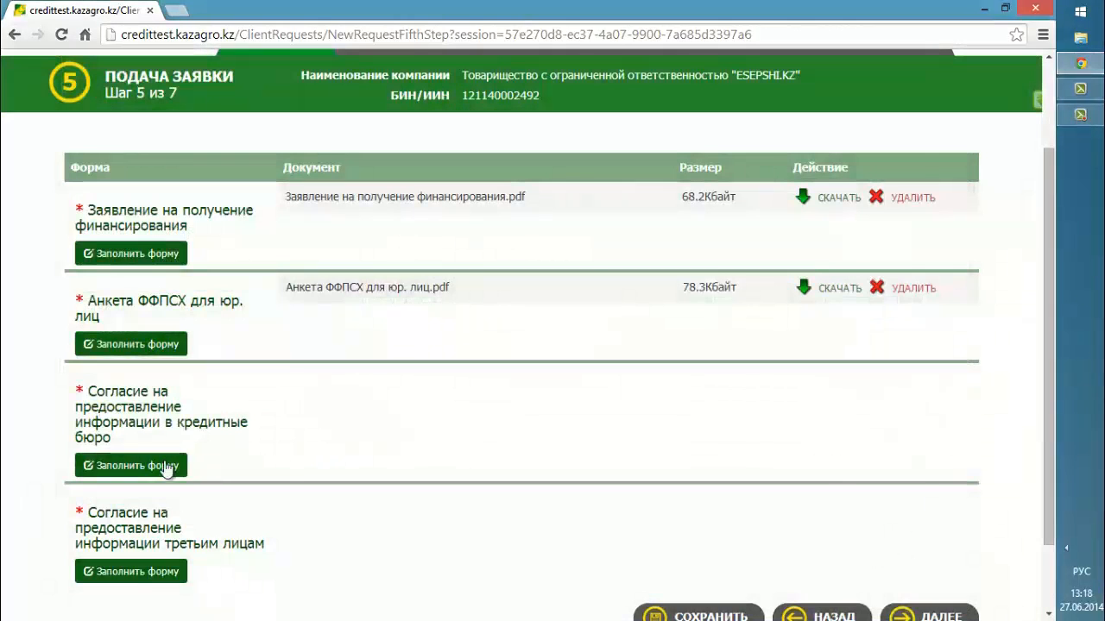
# Agree to the credit bureau information disclosure, save the consent form, and open its downloaded PDF for review before closing it
pyautogui.click(166, 467)
pyautogui.click(406, 286)
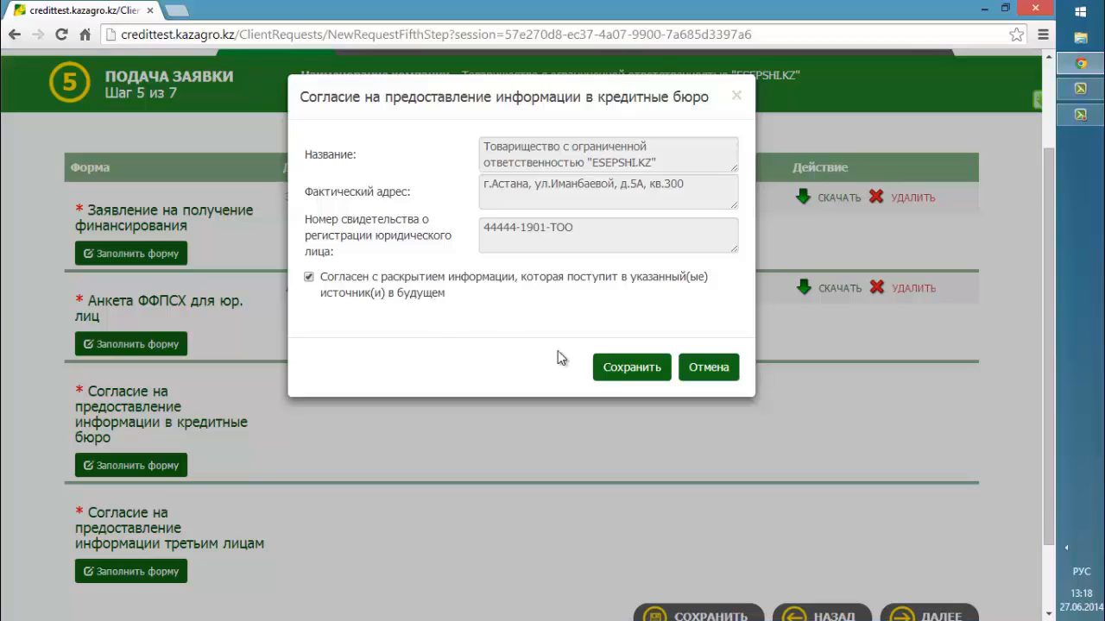
pyautogui.click(612, 371)
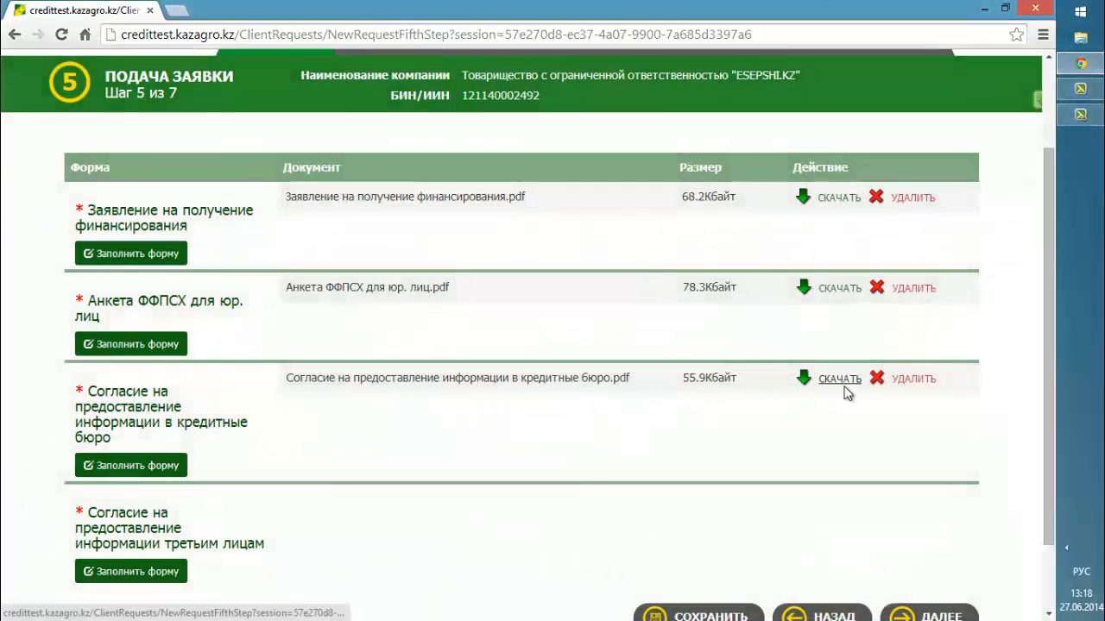
pyautogui.click(844, 392)
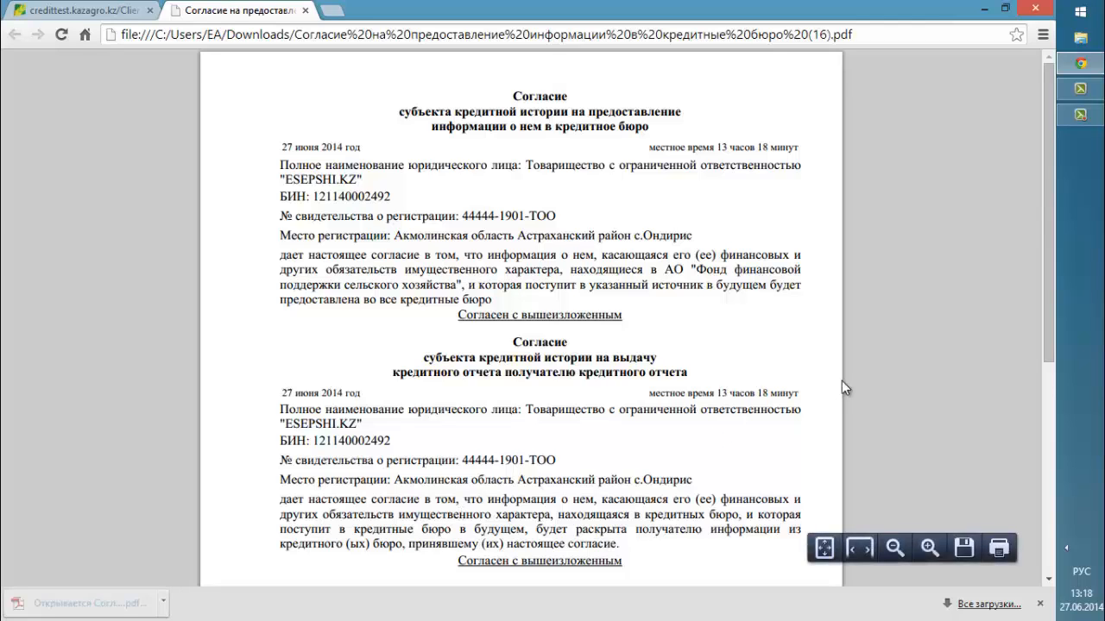
pyautogui.click(307, 11)
# Complete the third-party disclosure consent with "Устав" as the basis document, accept it, and continue to application step 6
pyautogui.click(142, 561)
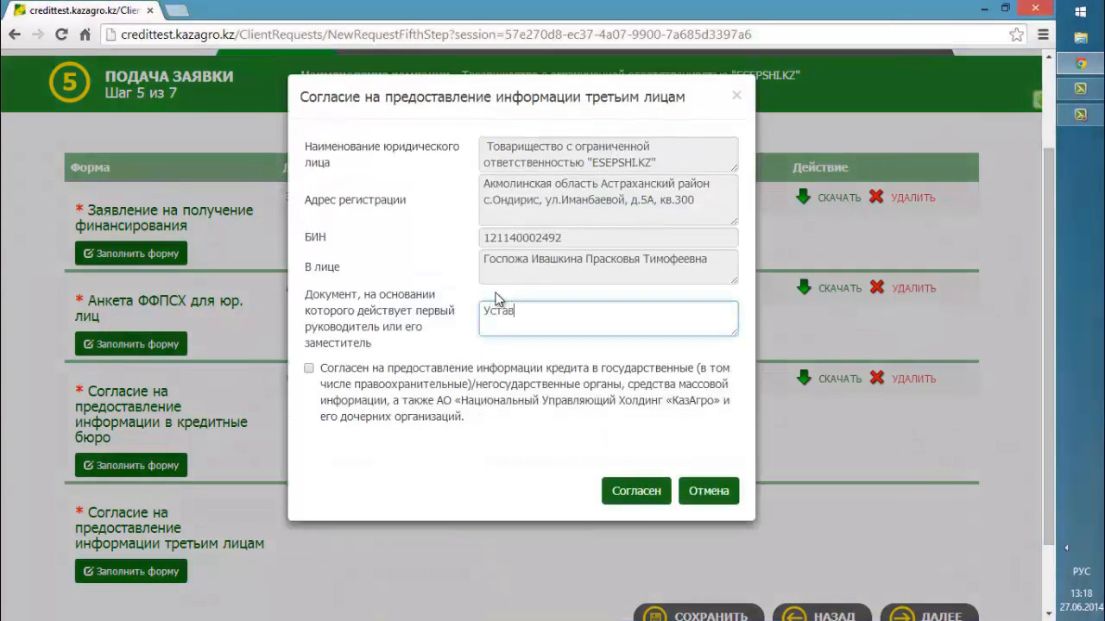
pyautogui.click(481, 377)
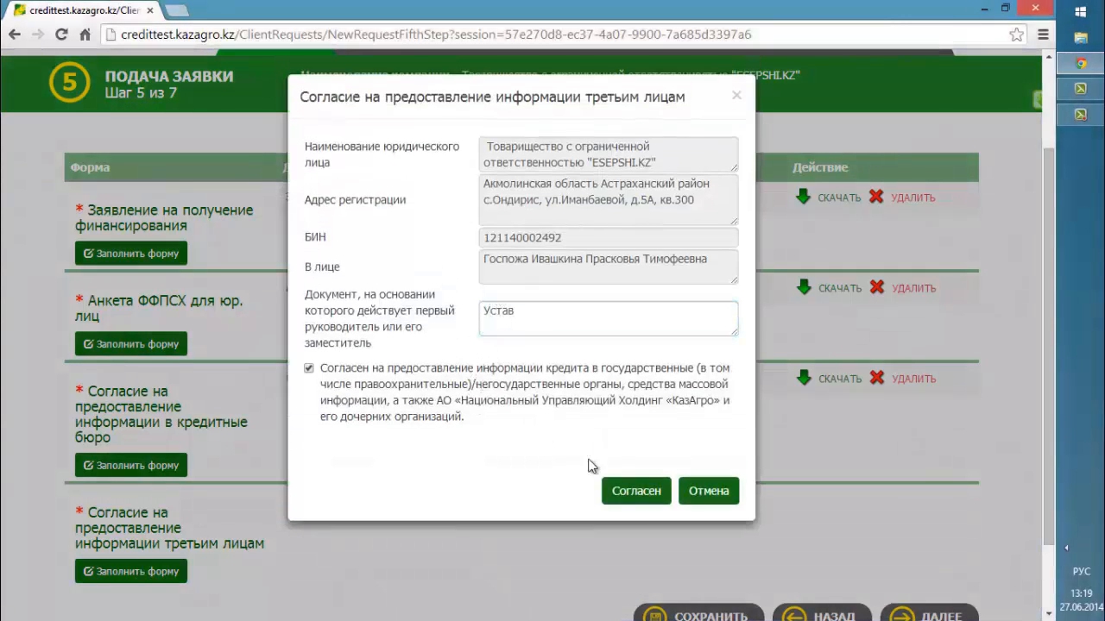
pyautogui.click(619, 493)
pyautogui.moveTo(1049, 385); pyautogui.dragTo(1052, 453)
pyautogui.click(940, 535)
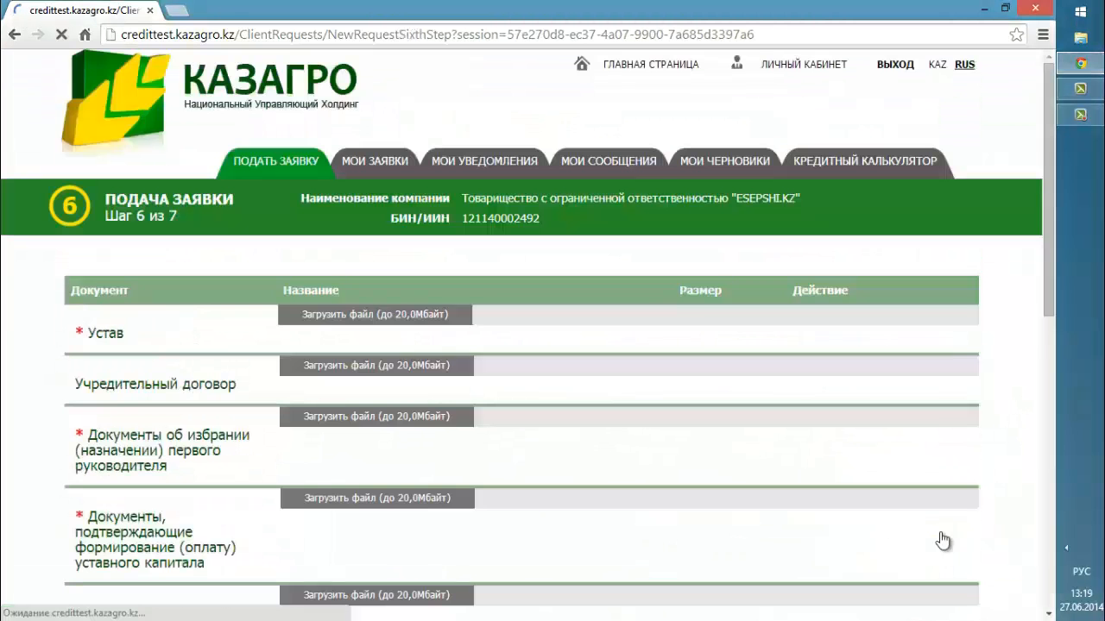
# Upload "УСТАВ.docx" as the charter and "Приказ о назначении руководителя.docx" as the director's appointment document
pyautogui.click(344, 316)
pyautogui.click(309, 151)
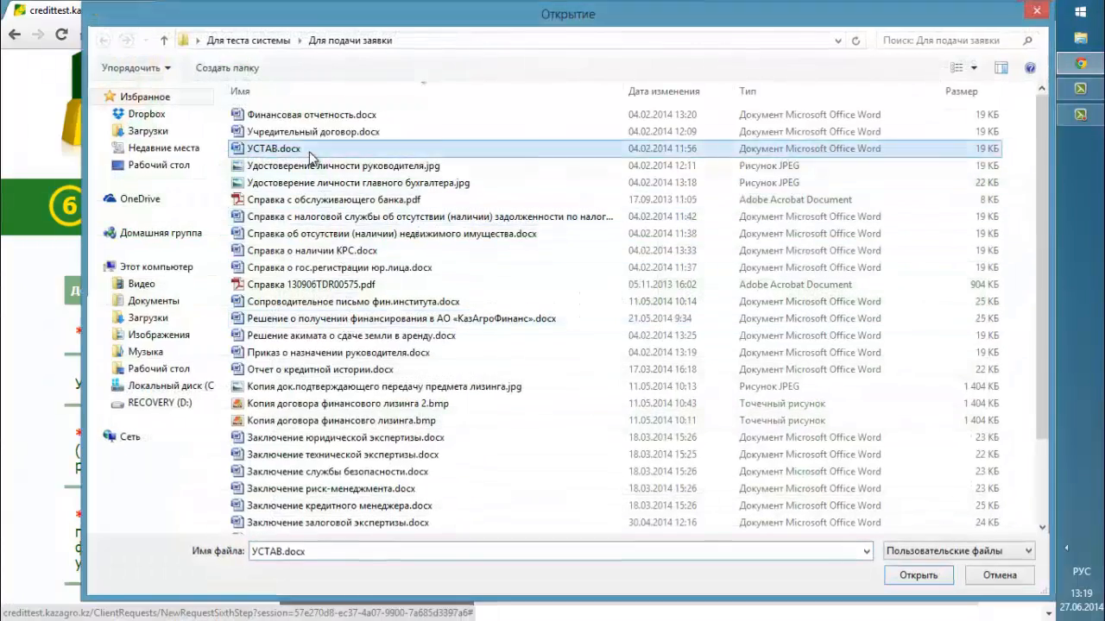
pyautogui.doubleClick(308, 151)
pyautogui.click(326, 425)
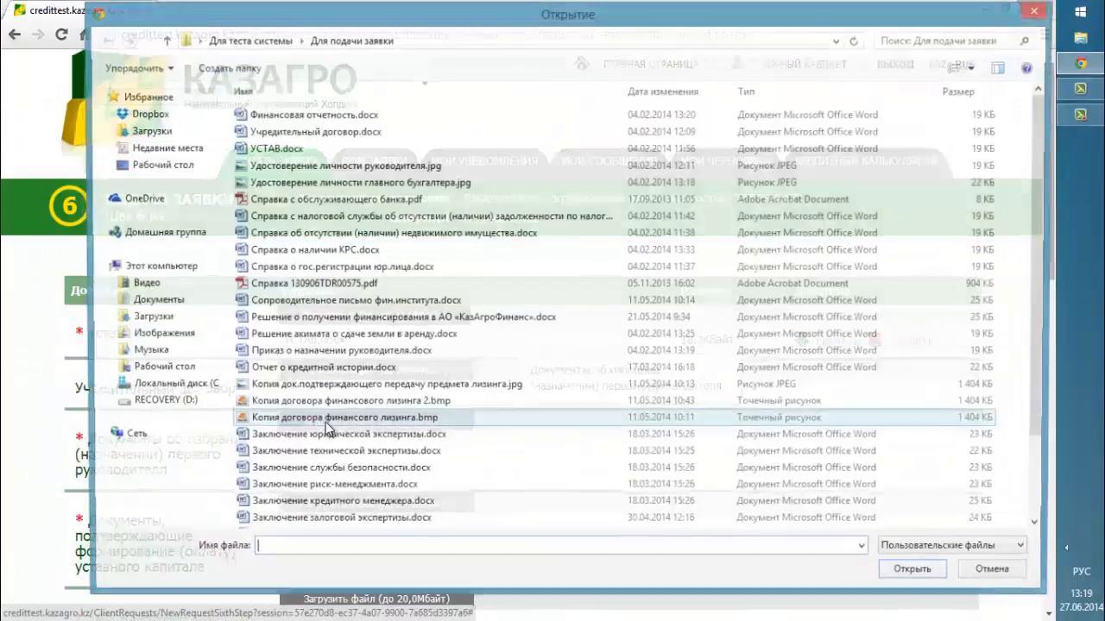
pyautogui.doubleClick(328, 352)
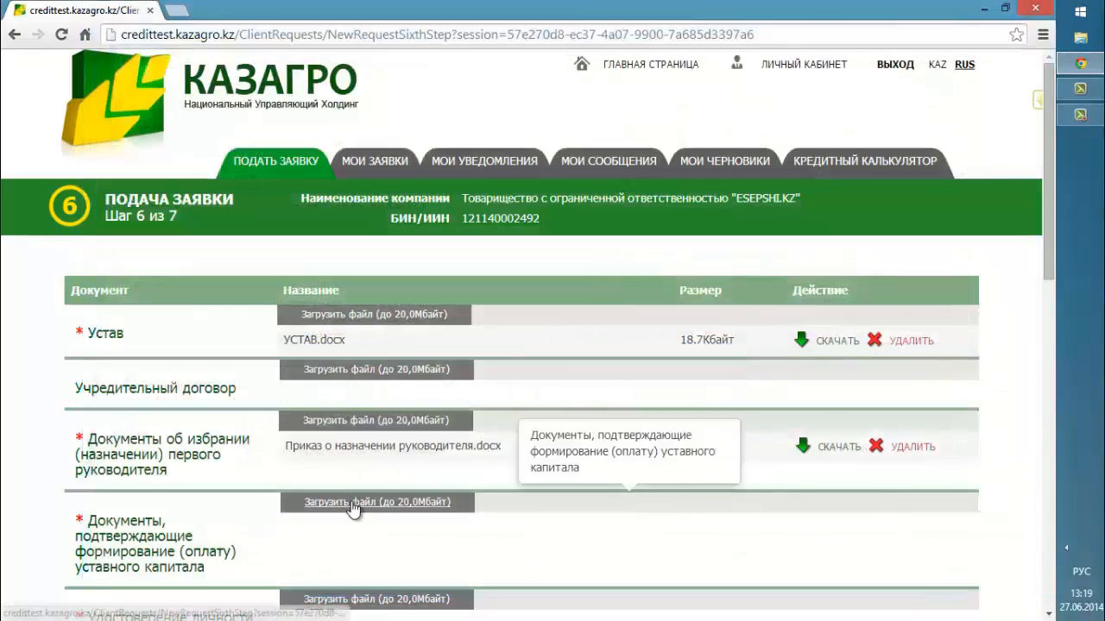
# Upload "Документ.docx" as the document confirming formation (payment) of the charter capital
pyautogui.click(354, 505)
pyautogui.click(359, 92)
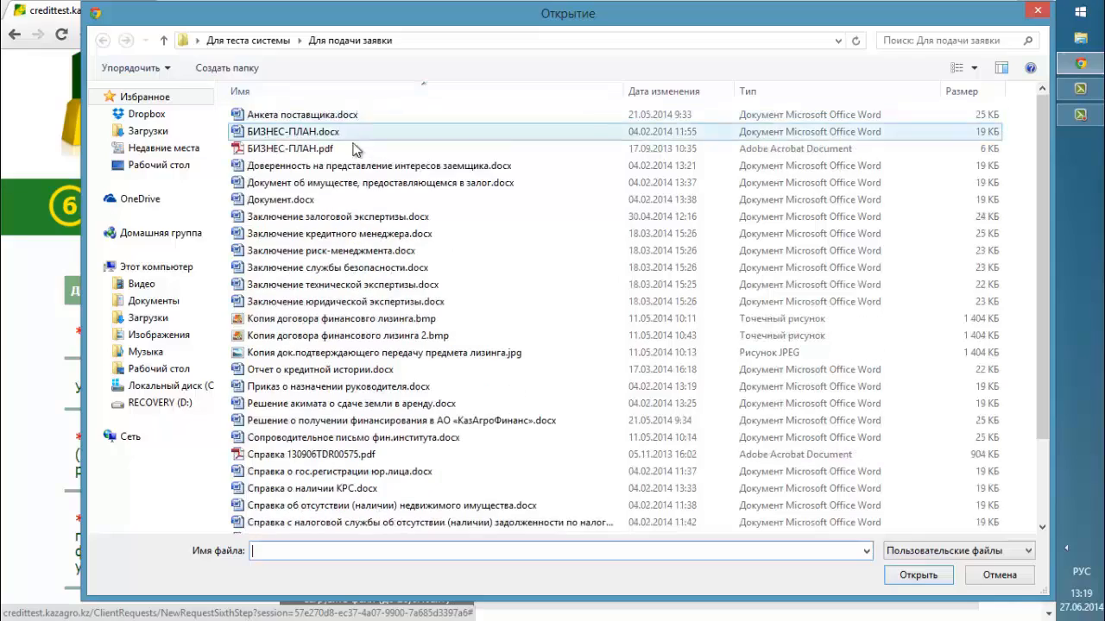
pyautogui.click(339, 201)
pyautogui.doubleClick(339, 201)
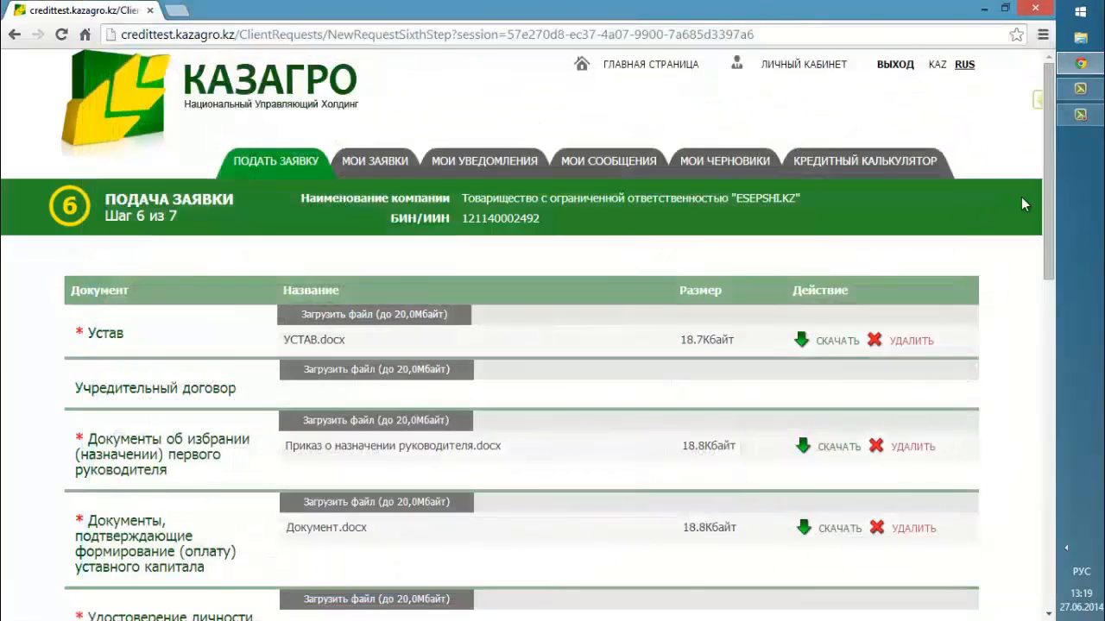
# Upload "Удостоверение личности руководителя.jpg" and "Удостоверение личности главного бухгалтера.jpg" together as the director's and chief accountant's identity documents
pyautogui.moveTo(1051, 204); pyautogui.dragTo(1046, 364)
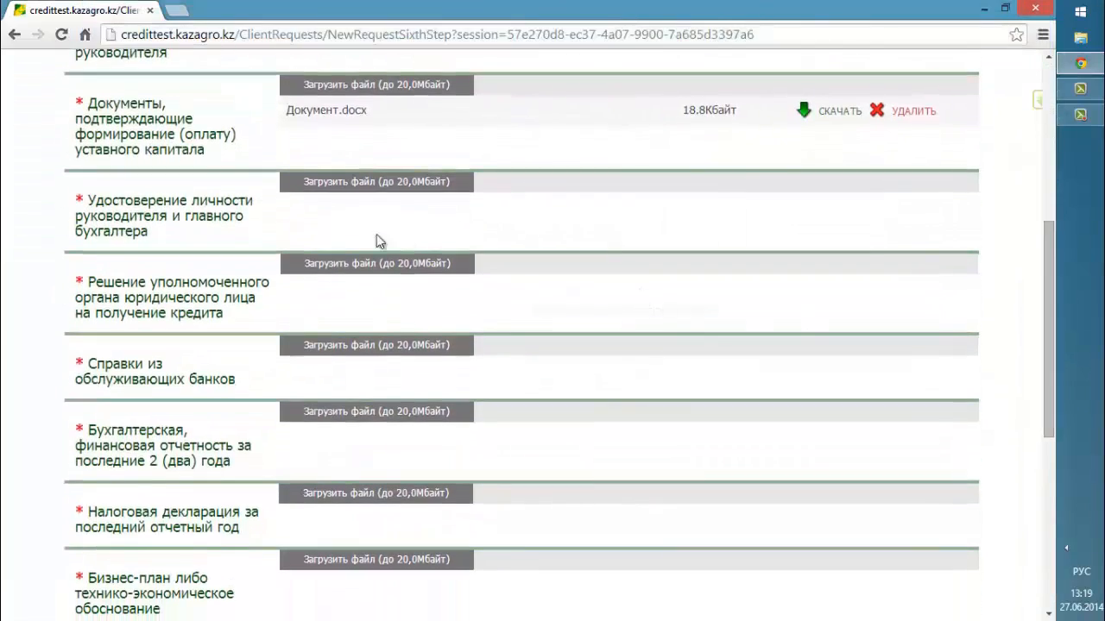
pyautogui.click(324, 193)
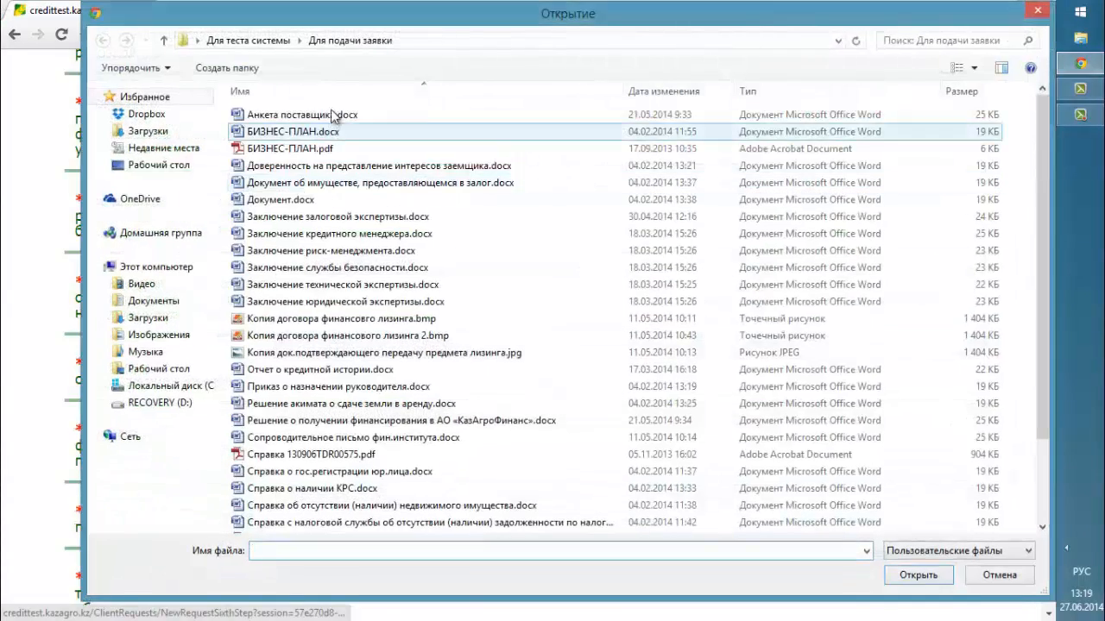
pyautogui.click(328, 90)
pyautogui.click(320, 165)
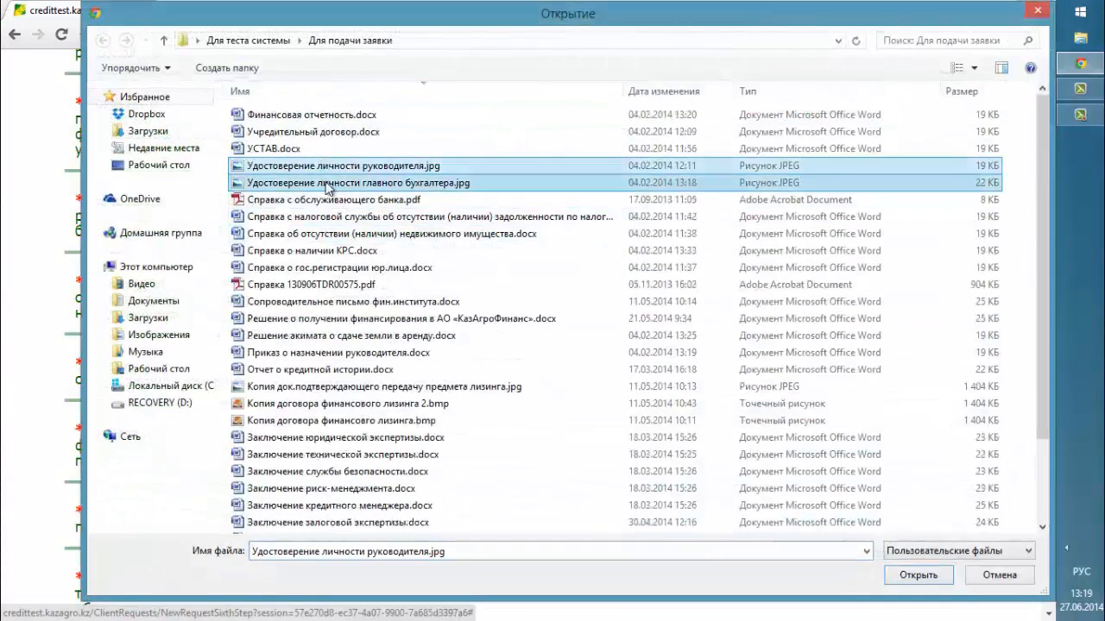
pyautogui.keyDown('ctrl'); pyautogui.click(321, 182); pyautogui.keyUp('ctrl')
pyautogui.click(916, 575)
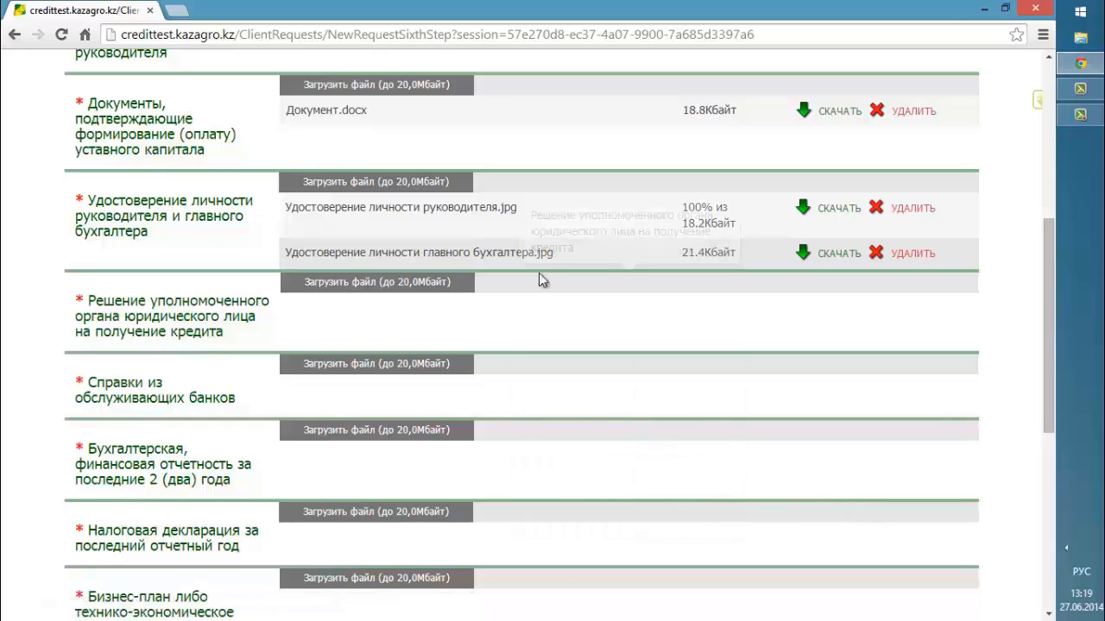
# Upload "Документ.docx" as the authorized body's decision on obtaining the credit
pyautogui.click(436, 268)
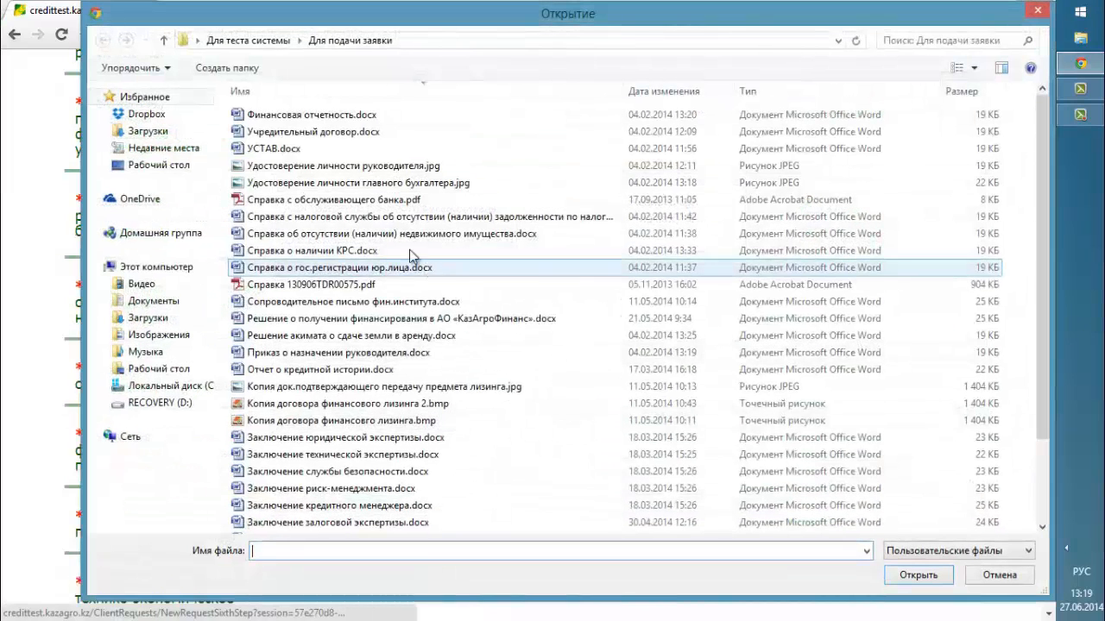
pyautogui.click(358, 91)
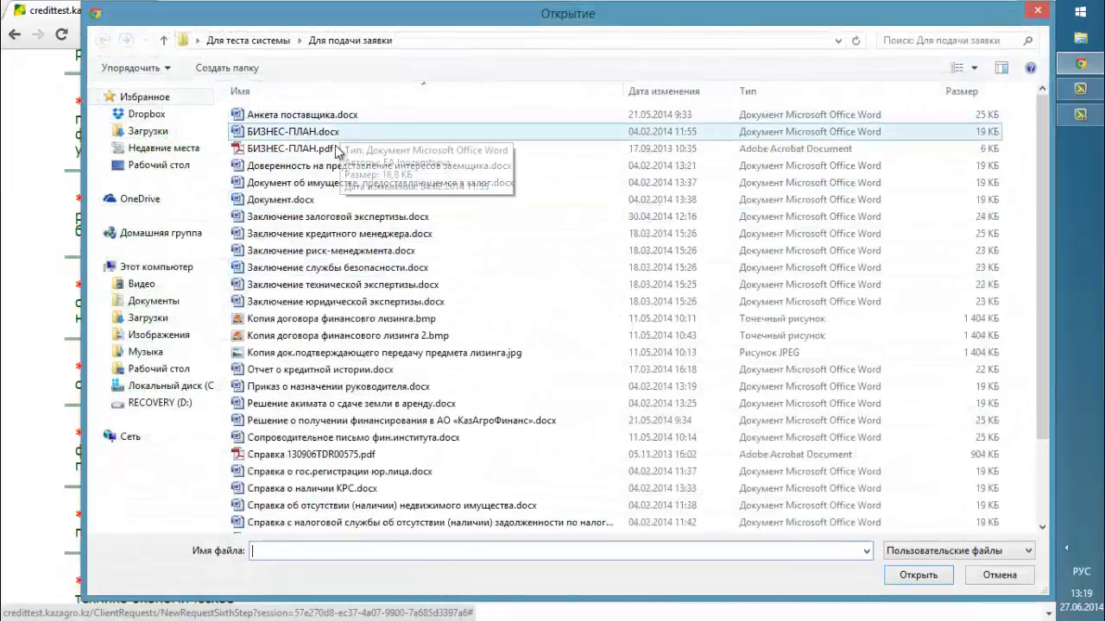
pyautogui.doubleClick(326, 199)
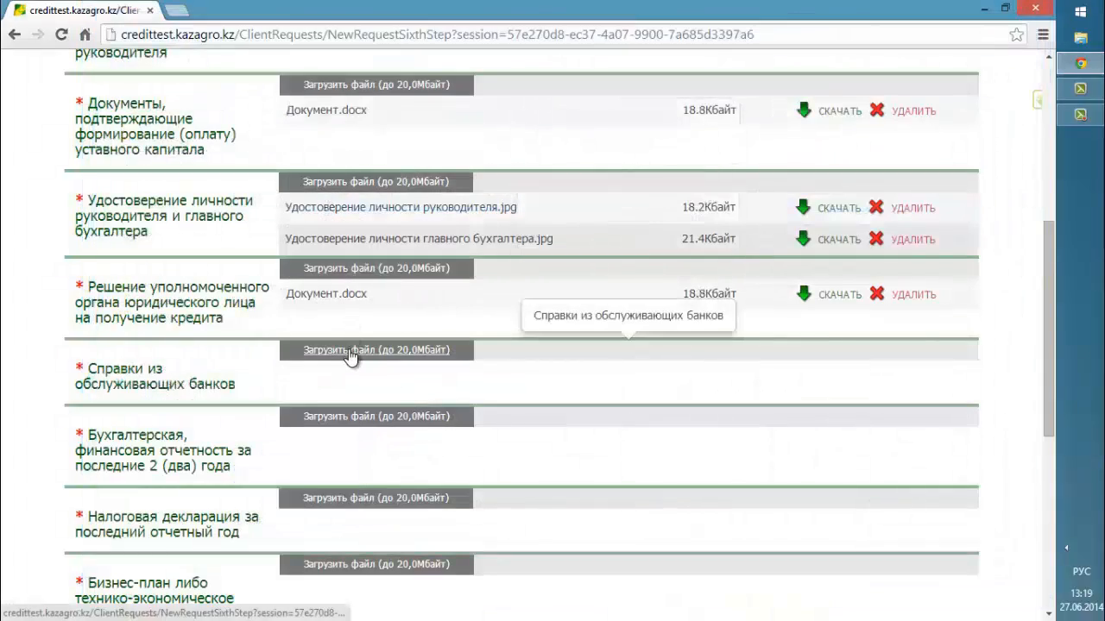
# Upload "Справка с обслуживающего банка.pdf" as the certificate from the servicing banks
pyautogui.click(349, 349)
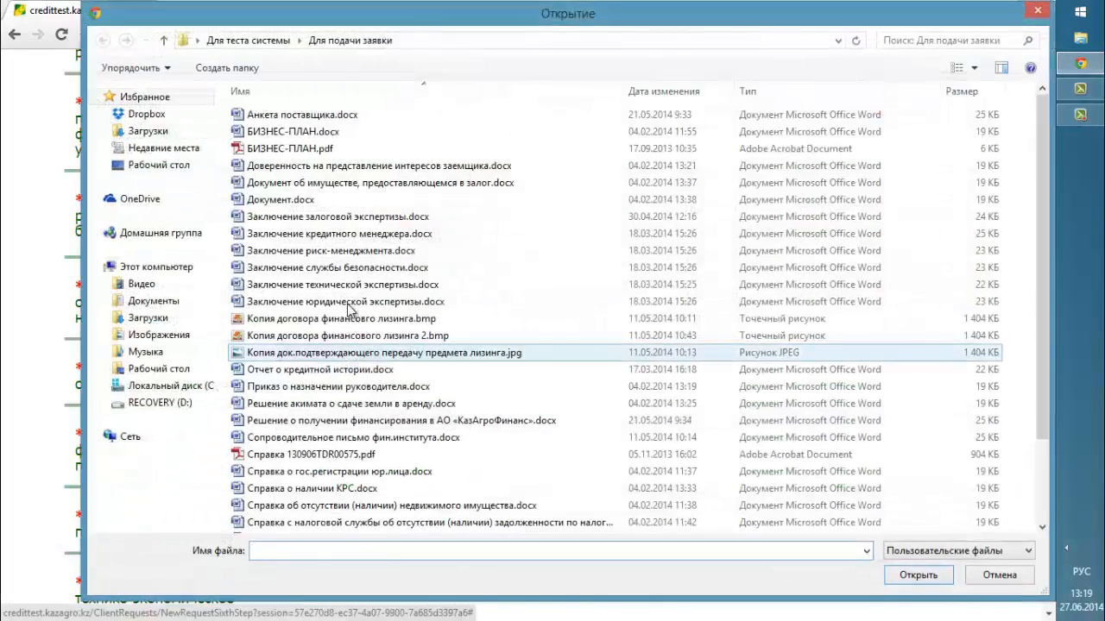
pyautogui.click(346, 90)
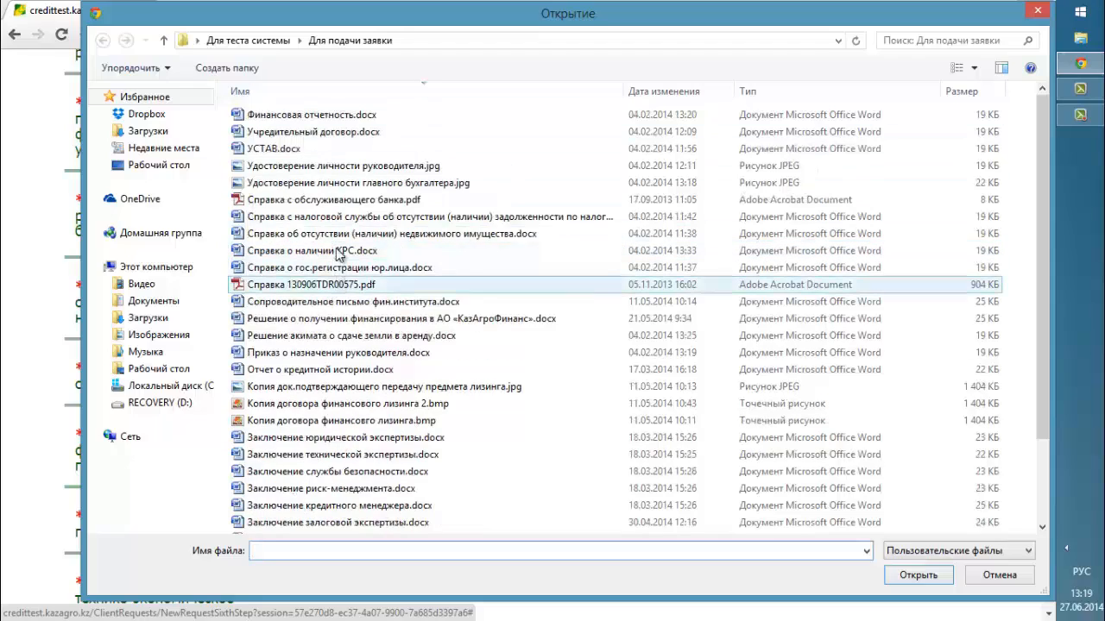
pyautogui.doubleClick(333, 201)
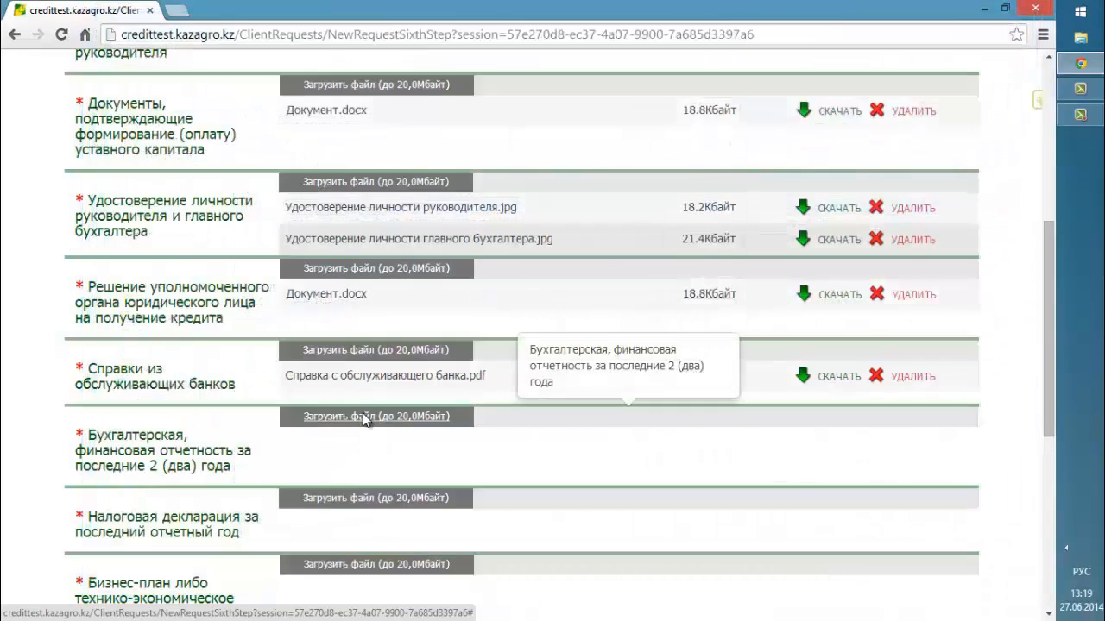
# Upload "Финансовая отчетность.docx" as the two-year financial statements and "Документ.docx" as the tax declaration for the last reporting year
pyautogui.click(363, 416)
pyautogui.doubleClick(319, 109)
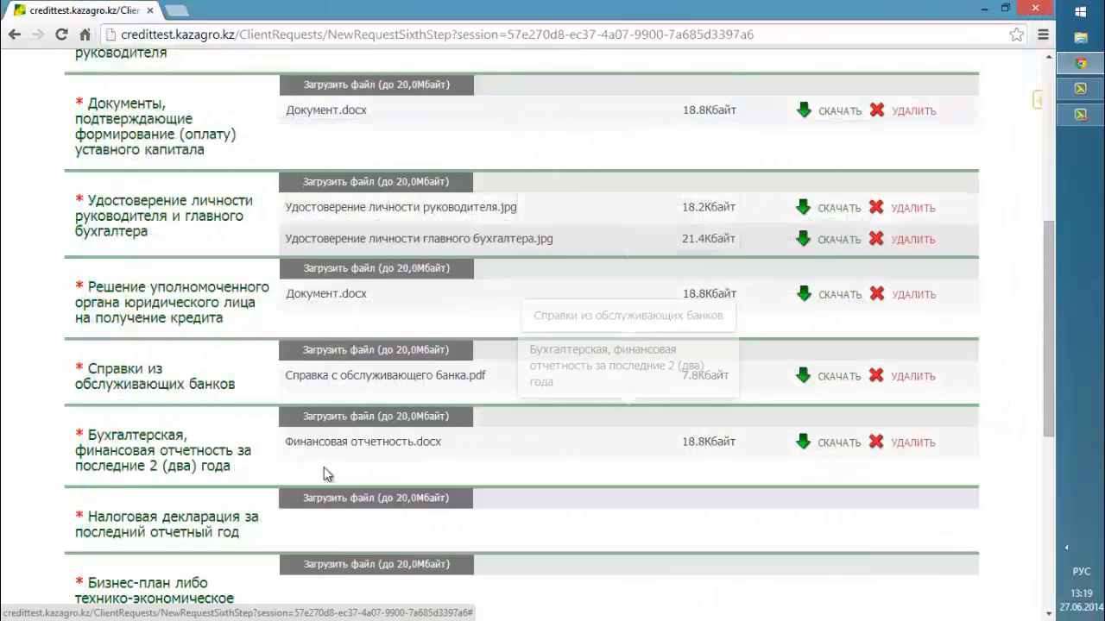
pyautogui.click(318, 498)
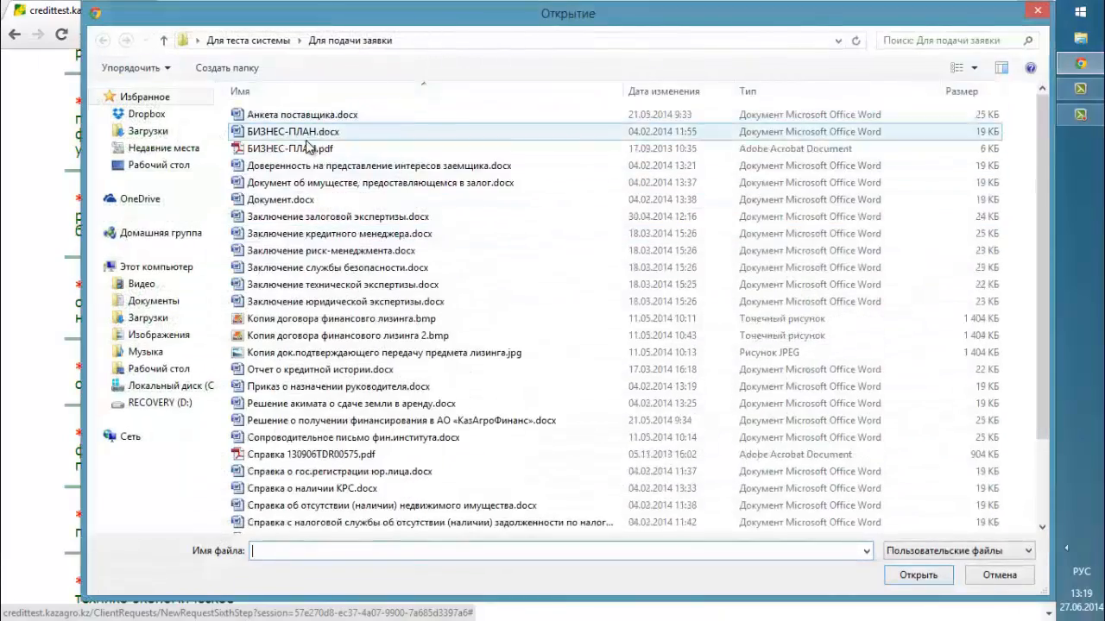
pyautogui.doubleClick(285, 199)
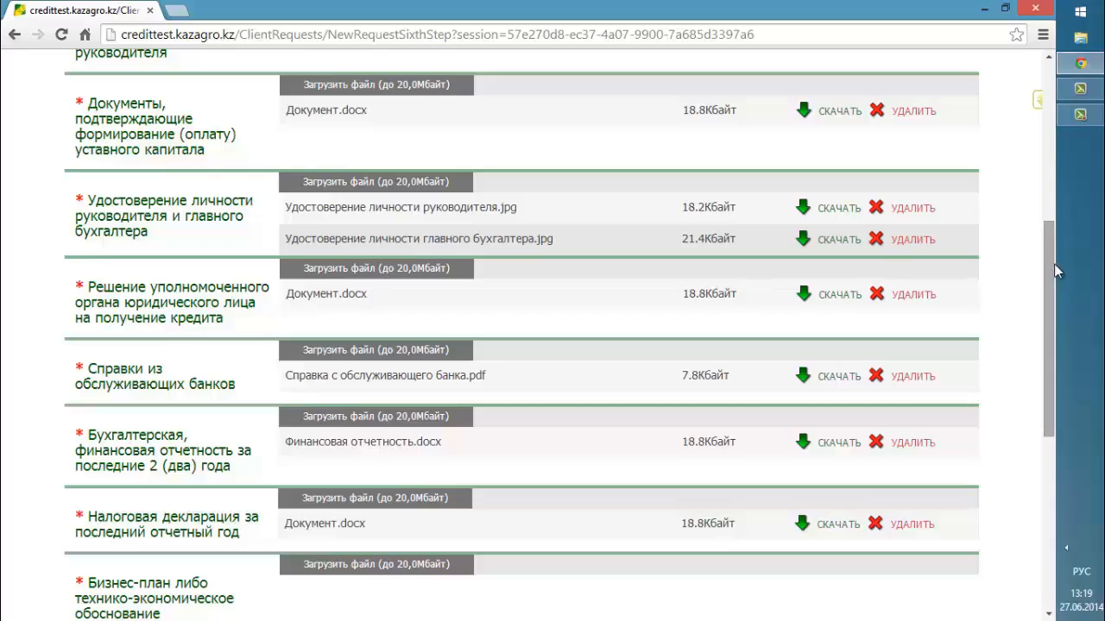
# Upload "БИЗНЕС-ПЛАН.pdf" as the business plan and "Документ.docx" as the contracts confirming the intended use
pyautogui.moveTo(1054, 263); pyautogui.dragTo(1048, 410)
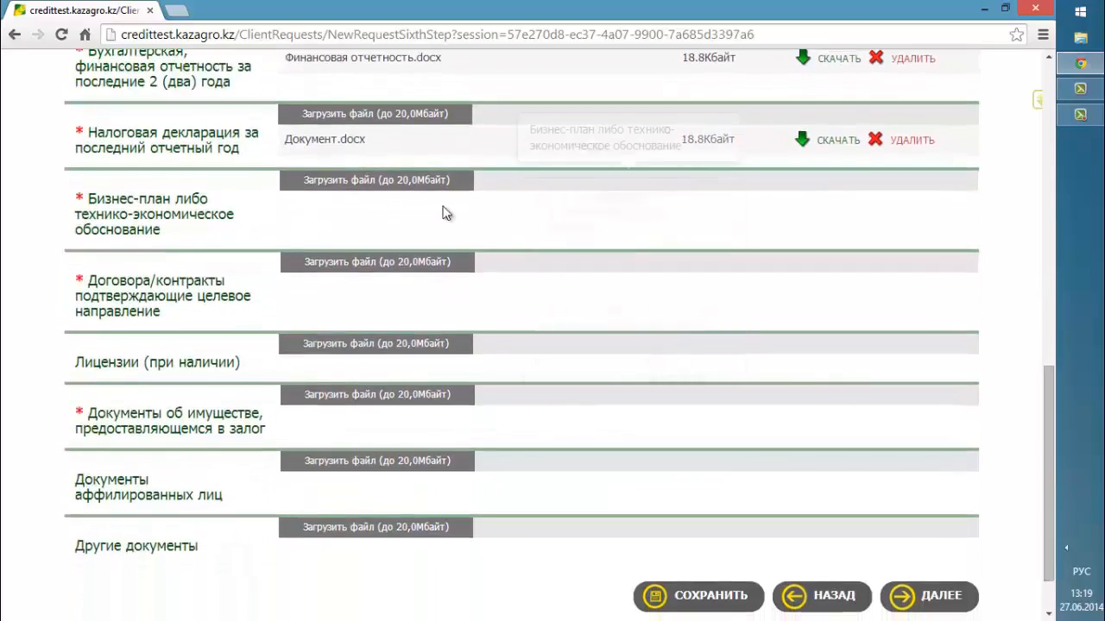
pyautogui.click(375, 179)
pyautogui.doubleClick(343, 153)
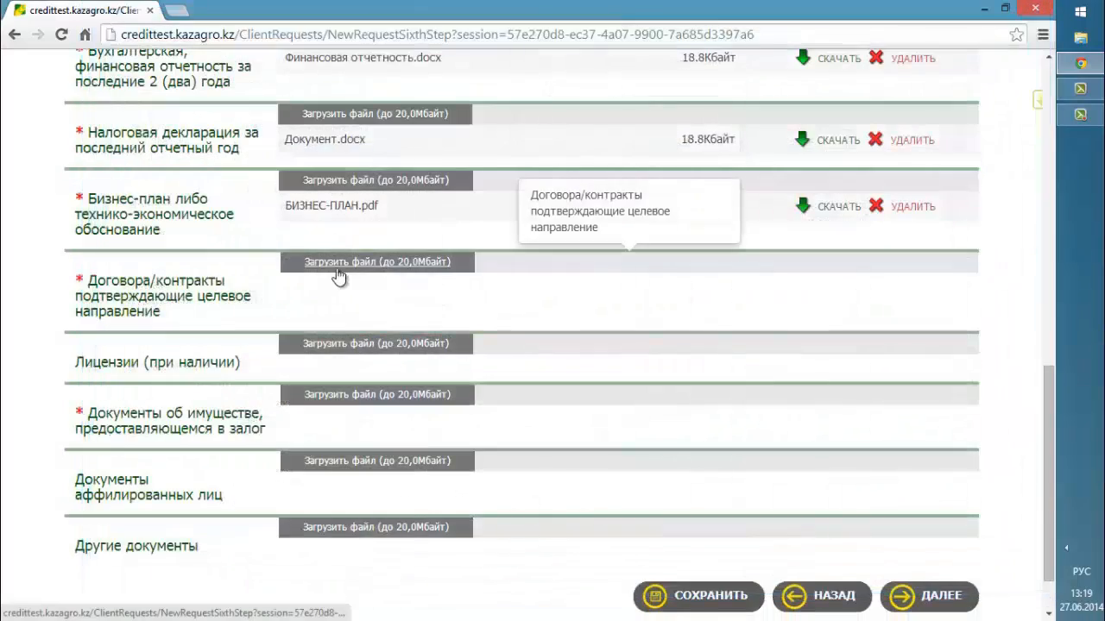
pyautogui.click(336, 262)
pyautogui.doubleClick(310, 216)
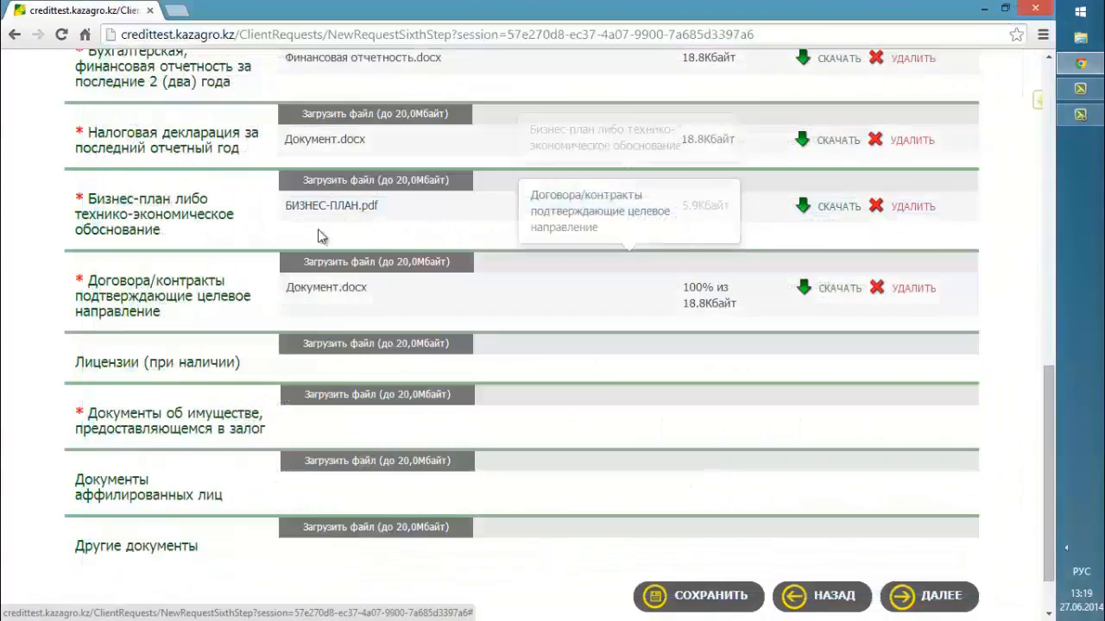
# Upload "Документ об имуществе, предоставляющемся в залог.docx" and "Решение акимата о сдаче земли в аренду.docx" as collateral documents, and continue to application step 7
pyautogui.click(352, 394)
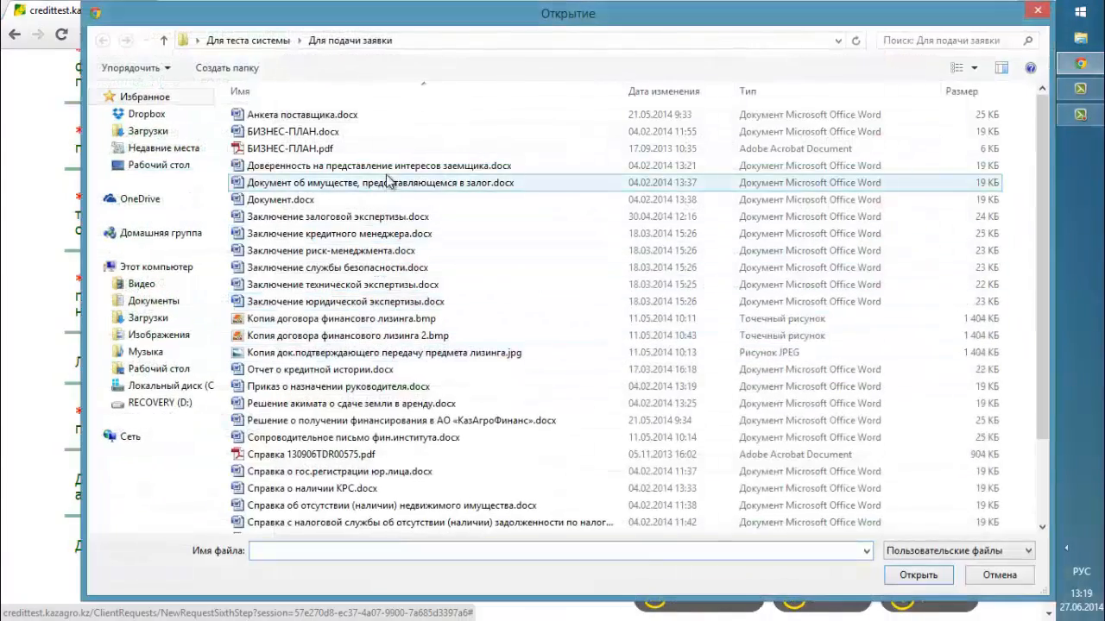
pyautogui.click(387, 182)
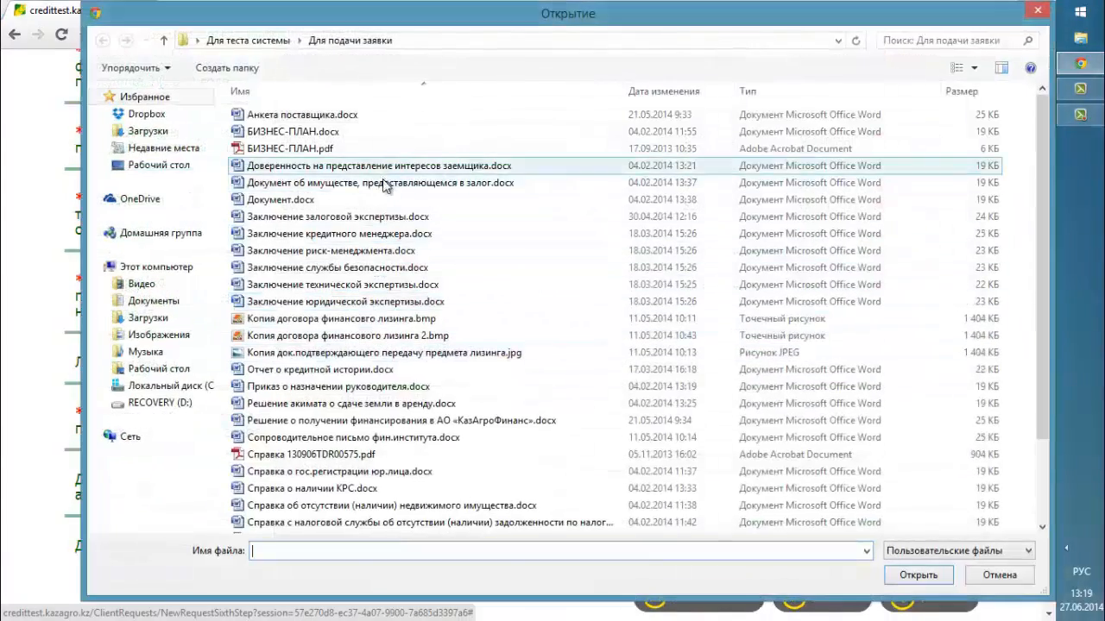
pyautogui.keyDown('ctrl'); pyautogui.click(344, 404); pyautogui.keyUp('ctrl')
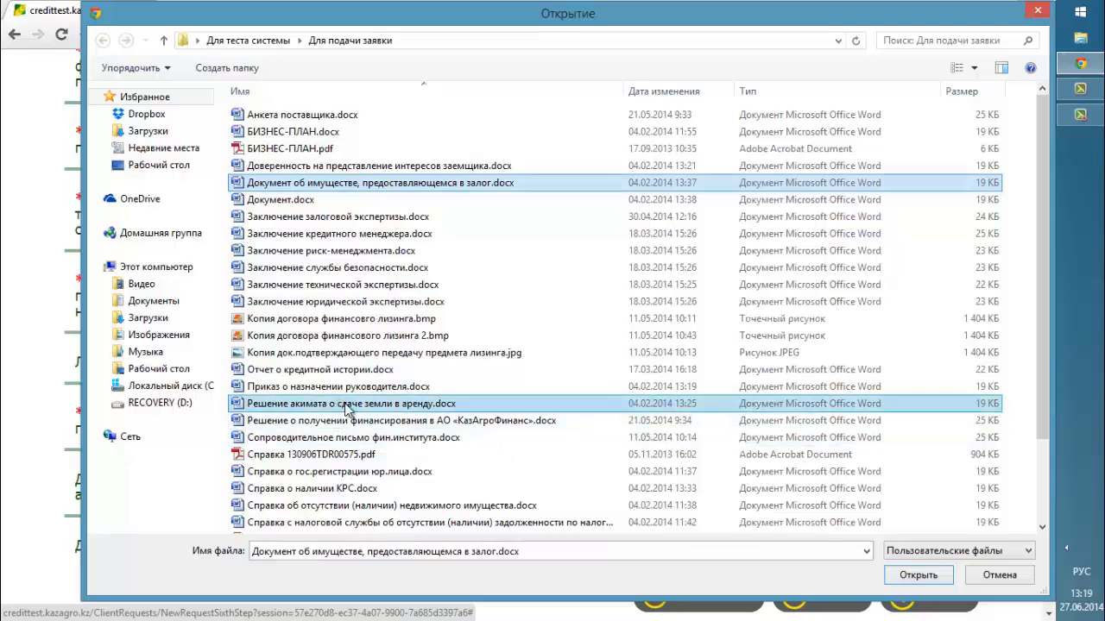
pyautogui.click(935, 579)
pyautogui.scroll(-2, 1054, 423)
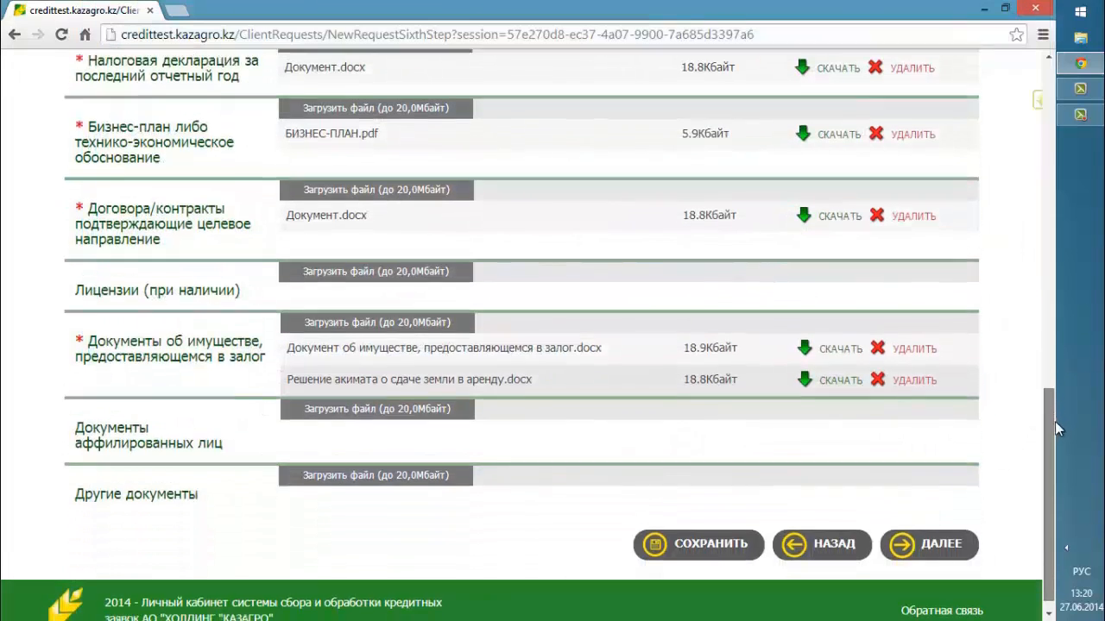
pyautogui.click(936, 544)
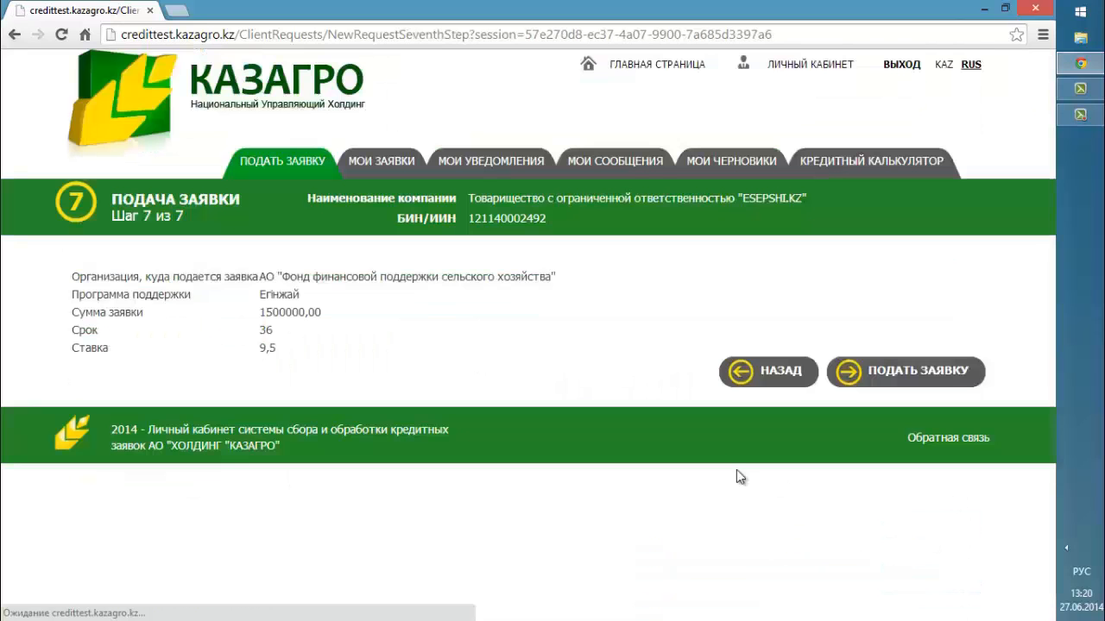
# Start submitting the application, allow the PKIGOVKZ signing applet to run, and select the AUTH_RSA .p12 certificate from the Esepshi folder inside "ЭЦП" on the desktop
pyautogui.click(908, 371)
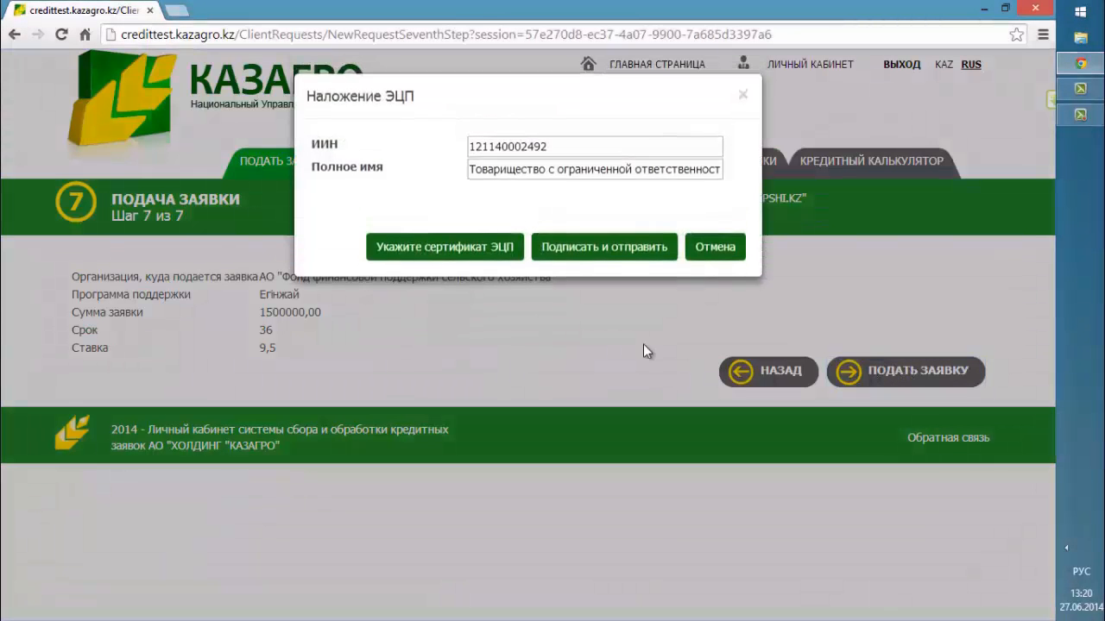
pyautogui.click(500, 254)
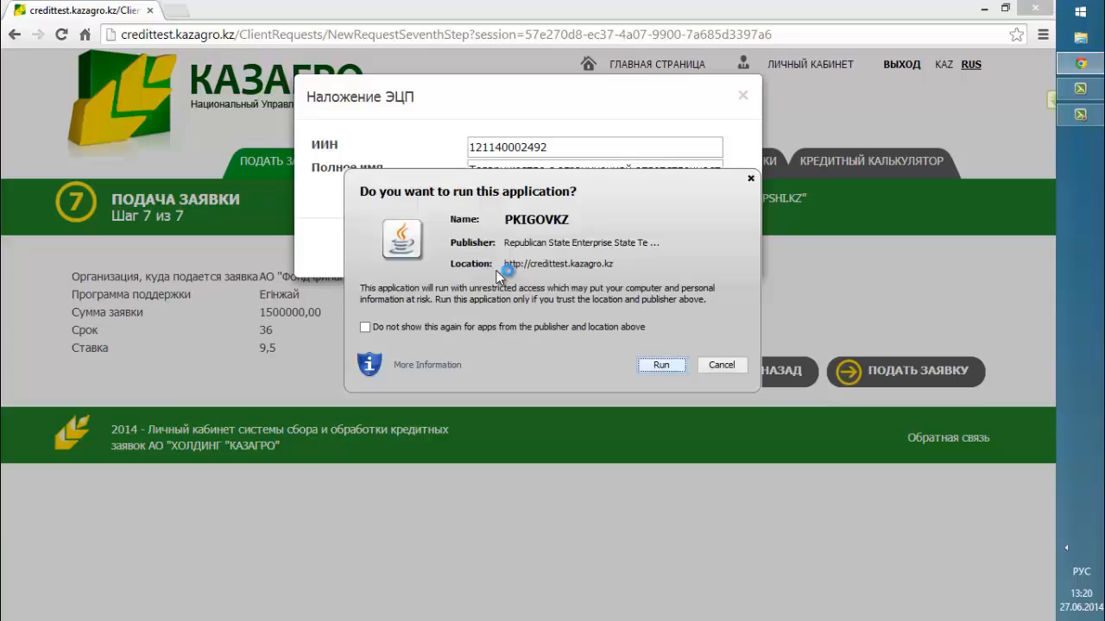
pyautogui.click(662, 366)
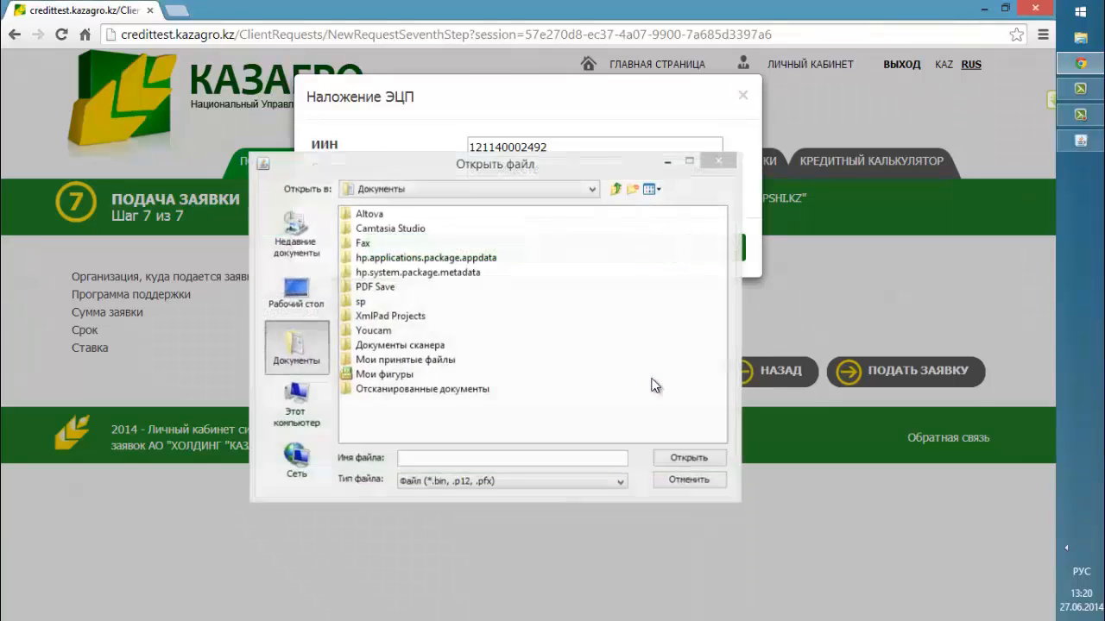
pyautogui.click(1070, 139)
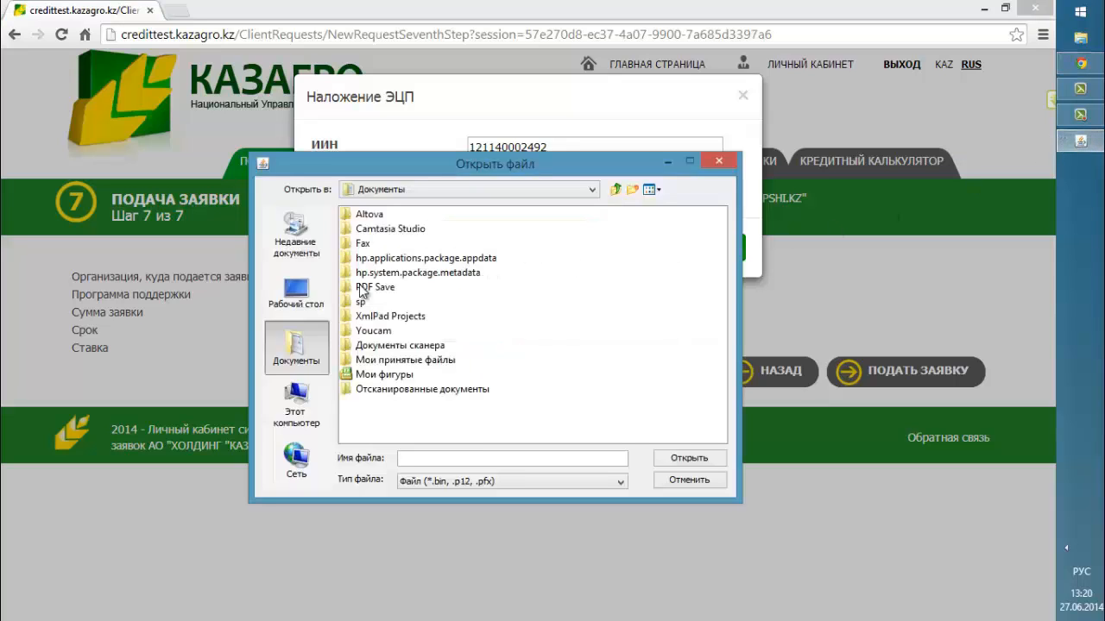
pyautogui.click(296, 289)
pyautogui.doubleClick(485, 344)
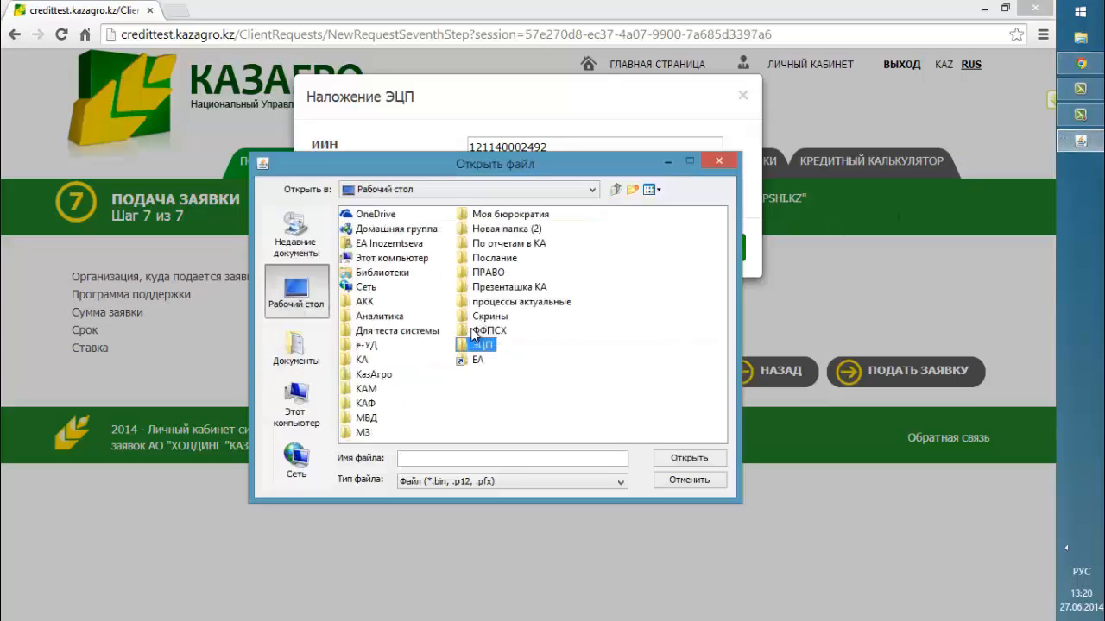
pyautogui.doubleClick(377, 221)
pyautogui.doubleClick(377, 213)
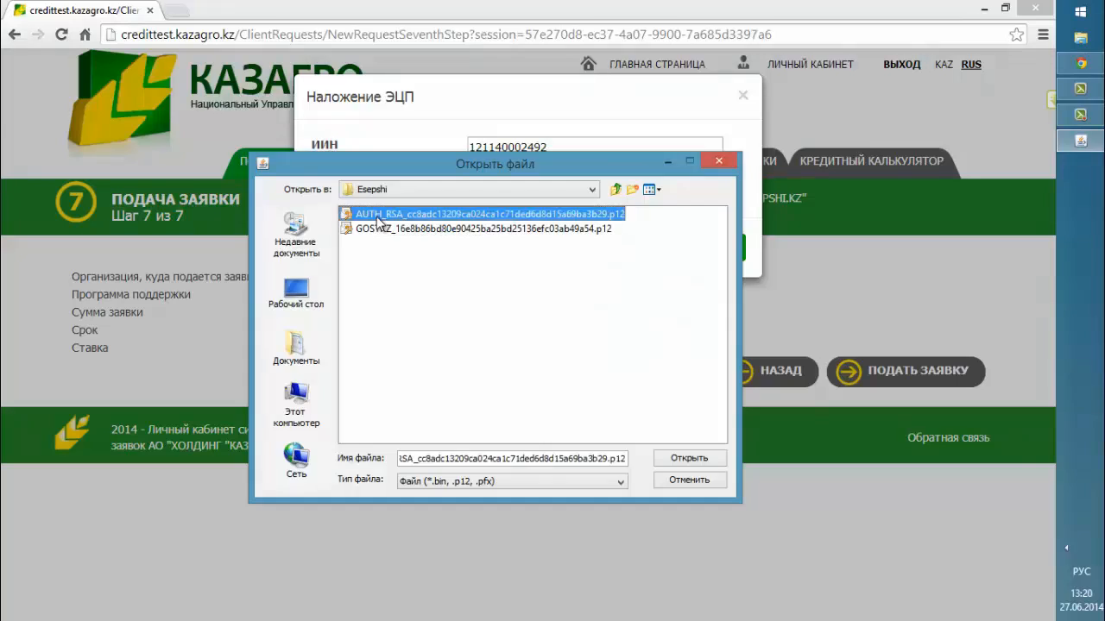
# Enter the digital signature certificate's password, confirm it, and sign and send the application
pyautogui.click(383, 168)
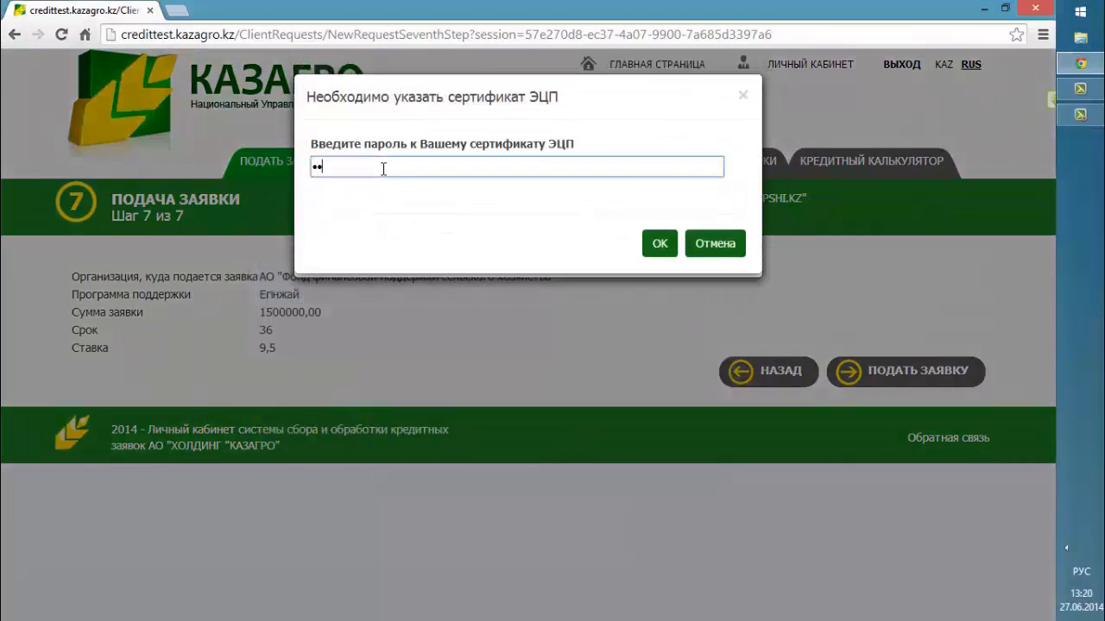
pyautogui.click(655, 245)
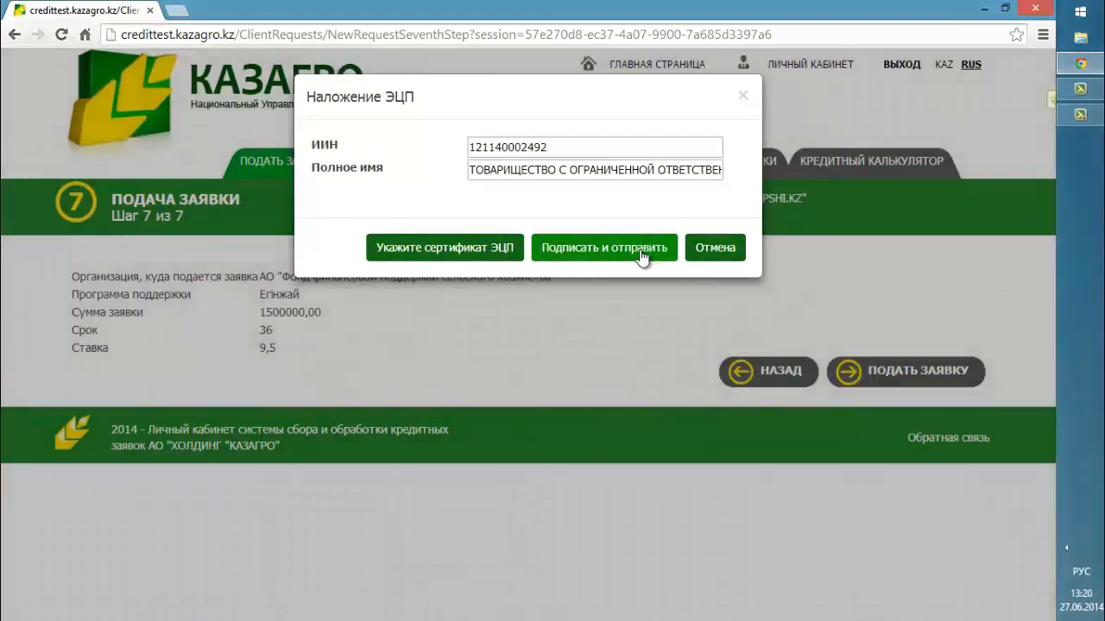
pyautogui.click(642, 250)
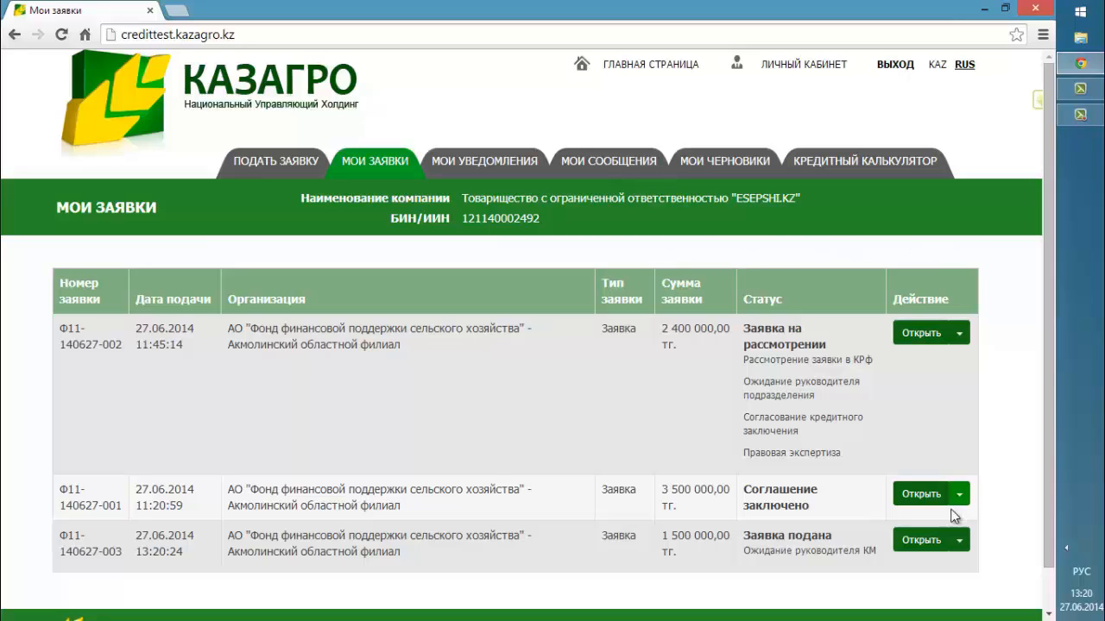
# Open the receipt for the newly submitted 1 500 000 tenge application and look through its accepted documents
pyautogui.click(960, 539)
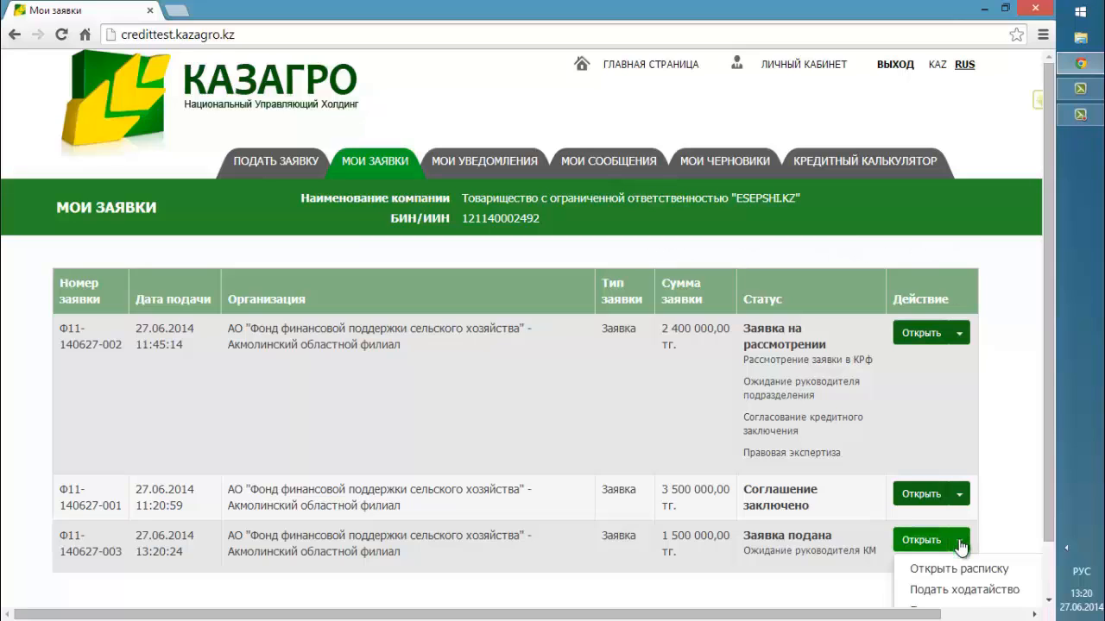
pyautogui.click(956, 568)
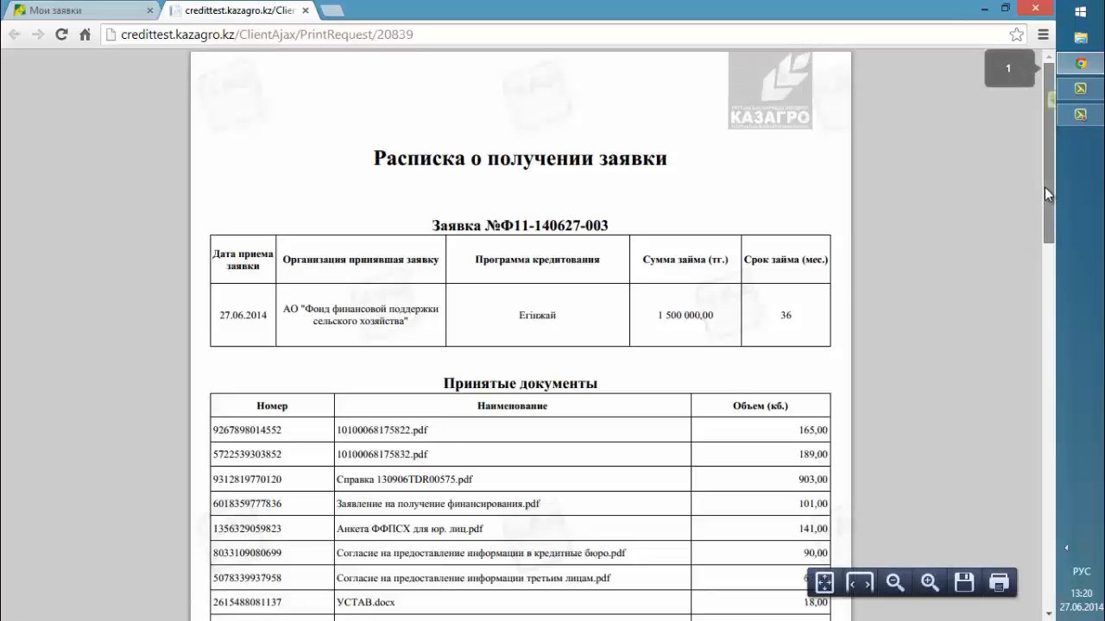
pyautogui.moveTo(1044, 187)
pyautogui.mouseDown()
pyautogui.moveTo(1060, 451)
pyautogui.moveTo(1030, 175)
pyautogui.mouseUp()
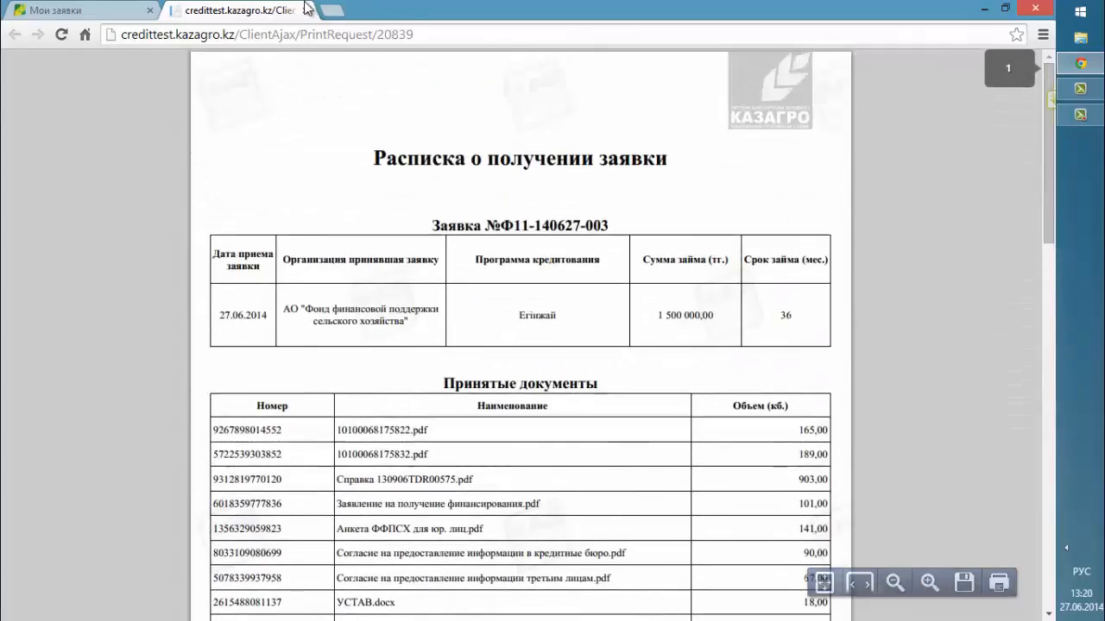